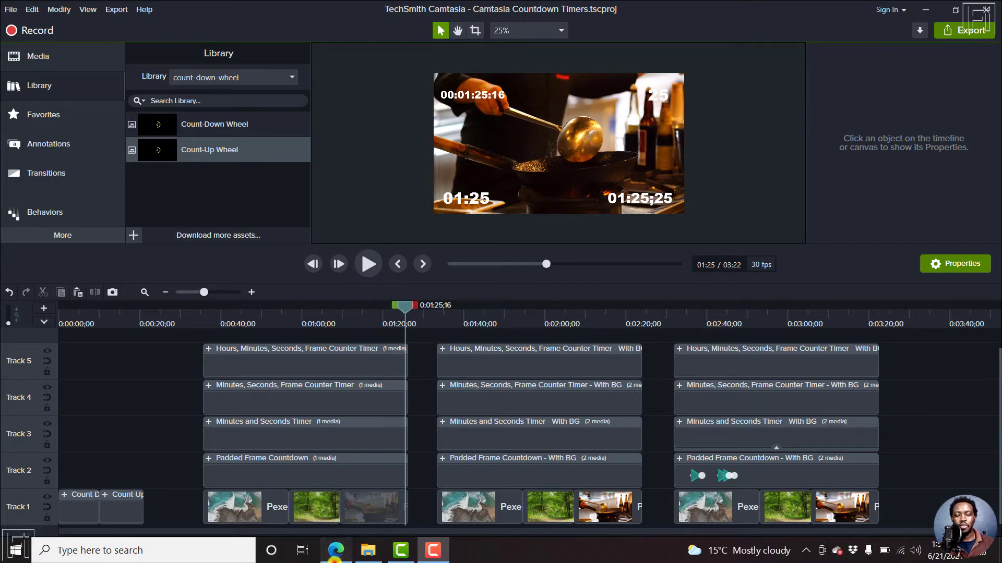
# Step: Bring the YouTube counters tutorial forward, paused at 23:06 on the time-token syntax slide
pyautogui.click(335, 552)
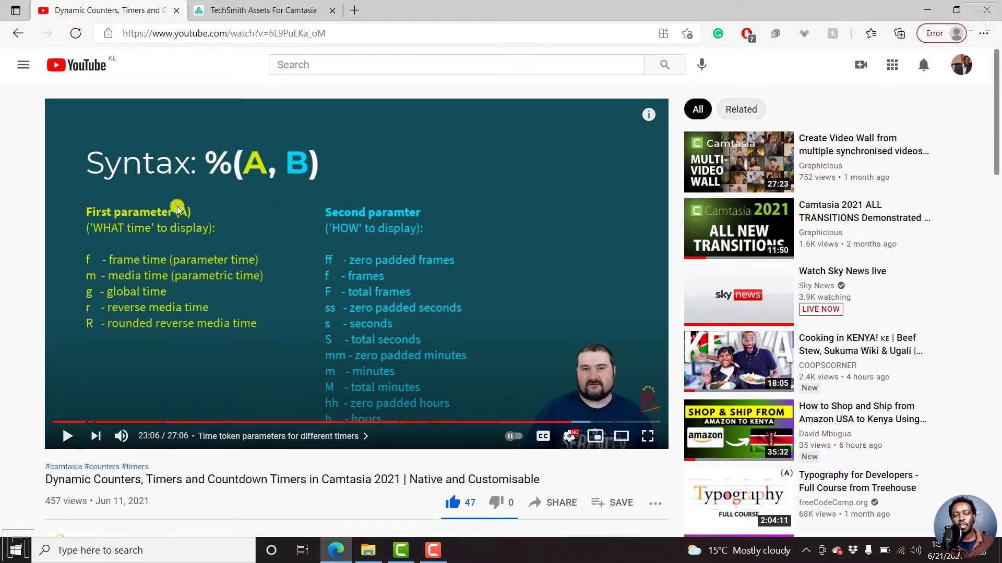
# Step: Preview the Count-Down Wheel, Count-Up Wheel and Counters templates among the 'timer' asset results
pyautogui.click(259, 7)
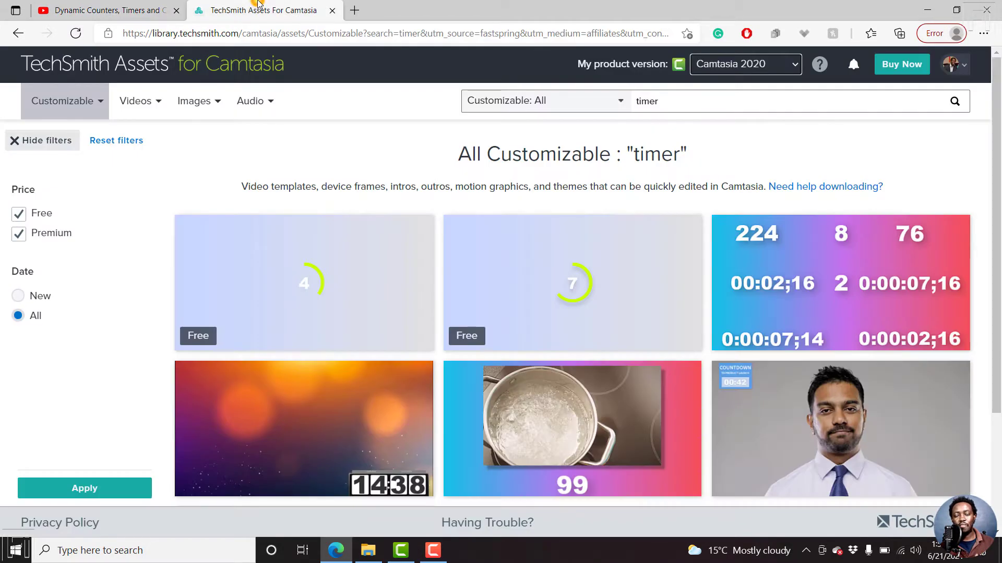
pyautogui.moveTo(336, 261)
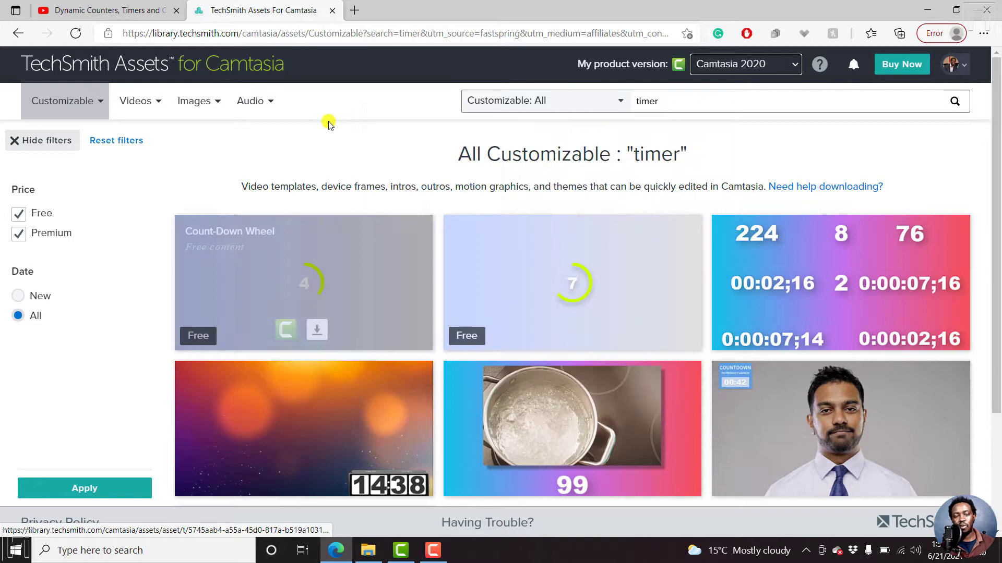
pyautogui.moveTo(562, 289)
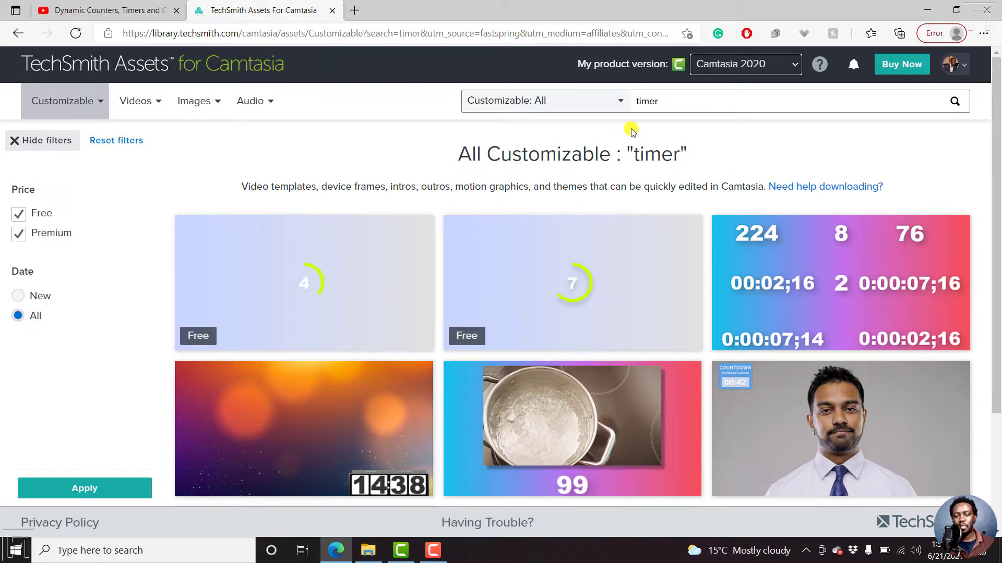
pyautogui.moveTo(829, 274)
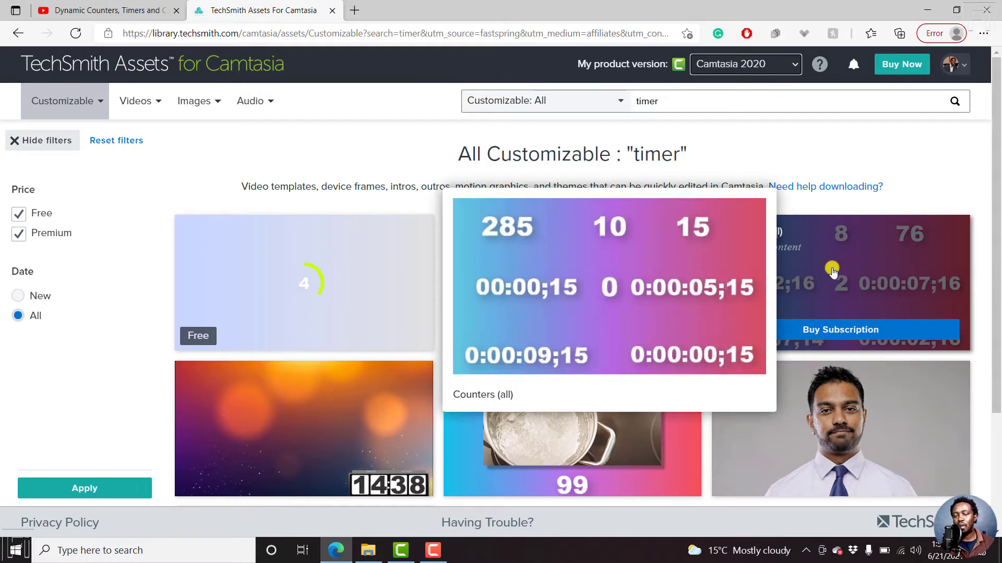
# Step: Recheck the tutorial's time-token syntax slide, then return to the Camtasia countdown project
pyautogui.click(61, 4)
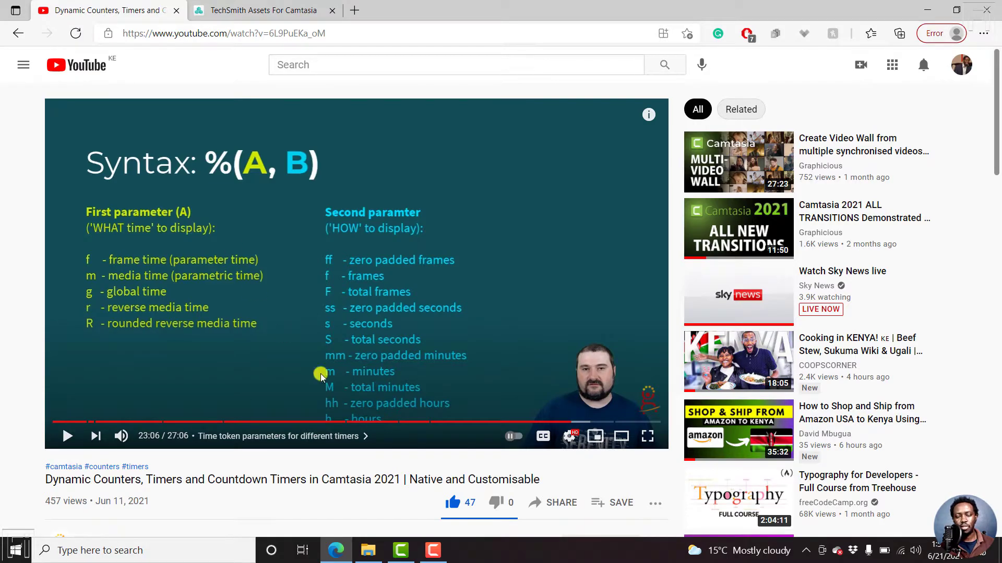
pyautogui.click(400, 552)
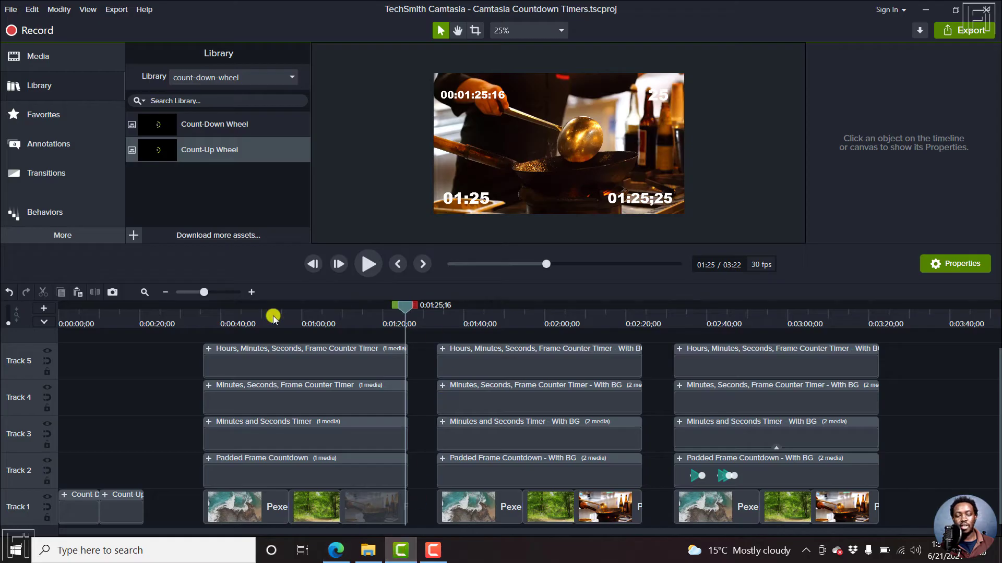
# Step: Play the four timers to 0:00:39;01 and select the Padded Frame Countdown using %(f,ff)
pyautogui.moveTo(270, 314); pyautogui.dragTo(202, 314)
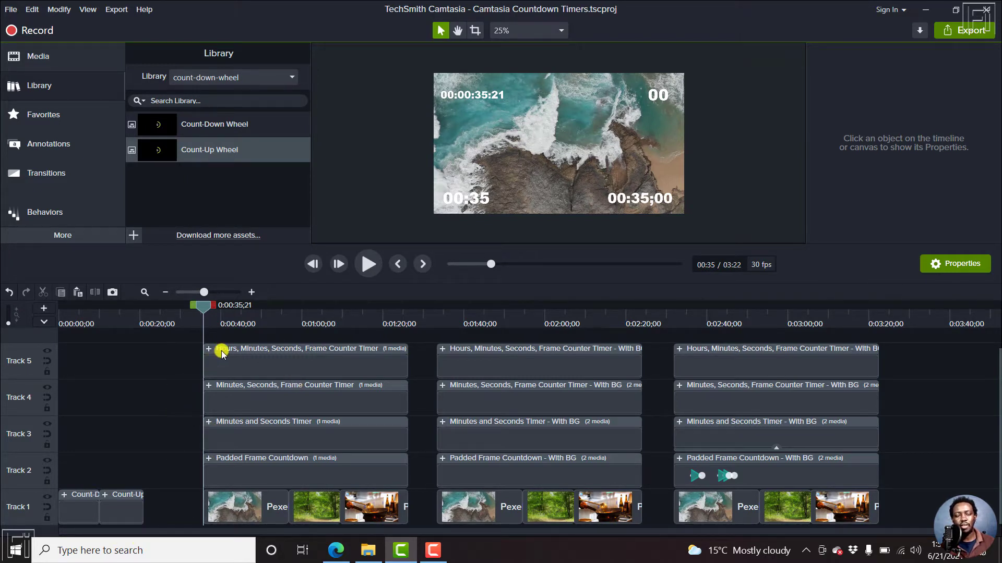
pyautogui.rightClick(204, 307)
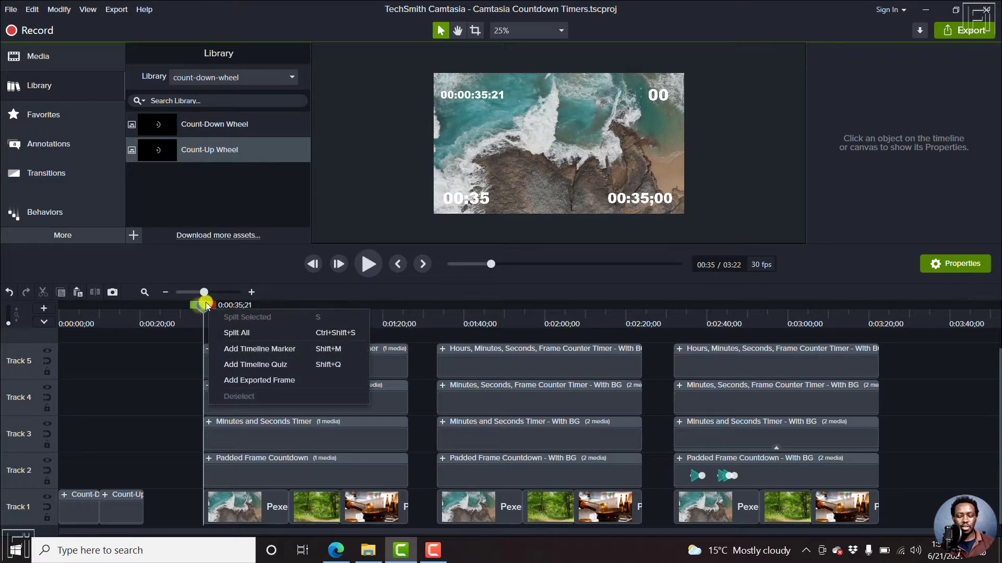
pyautogui.click(142, 338)
pyautogui.moveTo(202, 308); pyautogui.dragTo(289, 311)
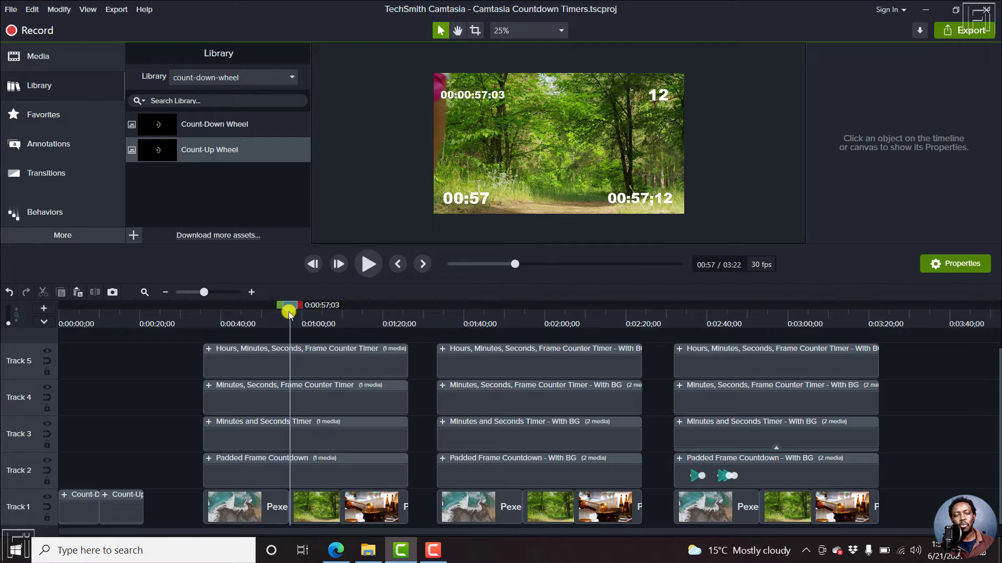
pyautogui.click(207, 320)
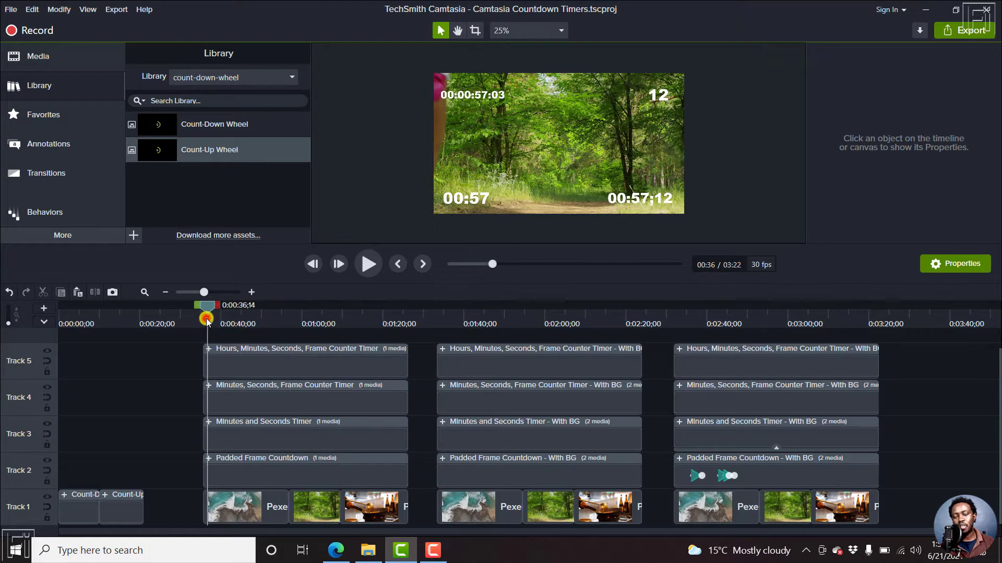
pyautogui.press('space')
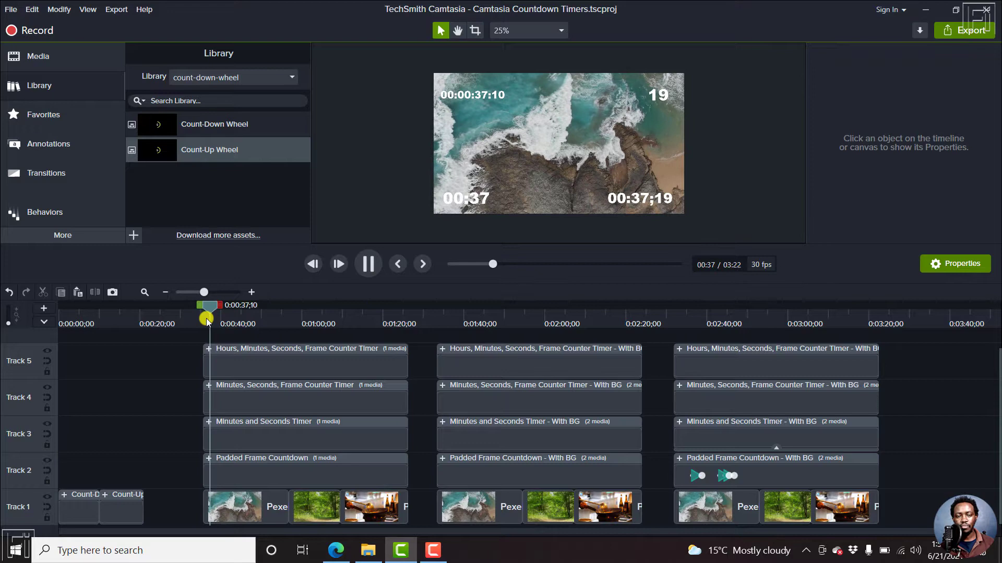
pyautogui.press('space')
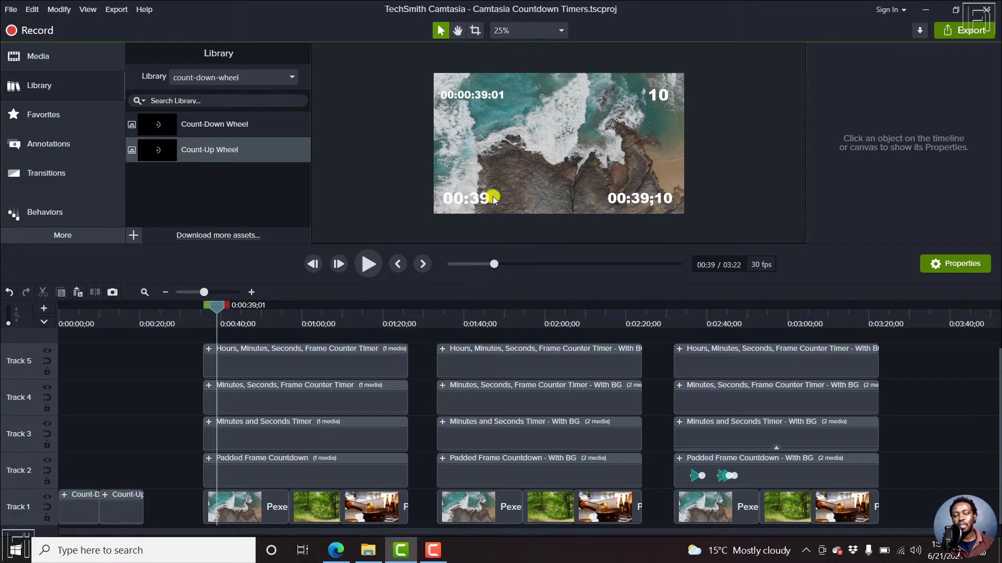
pyautogui.click(281, 469)
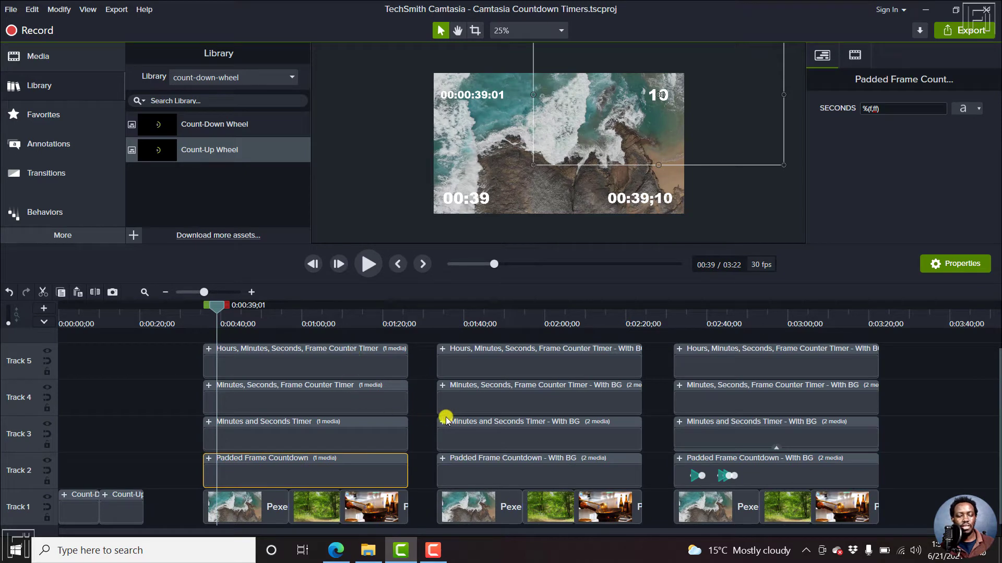
# Step: Compare each timer's format code, ending on the Hours timer's %(g,hh):%(g,mm):%(g,ss):%(g,ff)
pyautogui.click(412, 391)
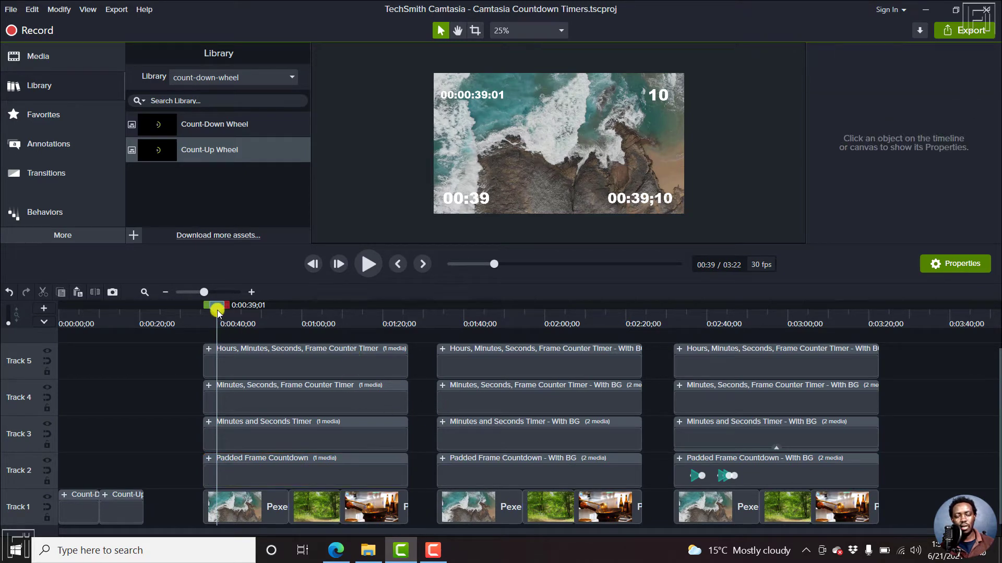
pyautogui.click(287, 474)
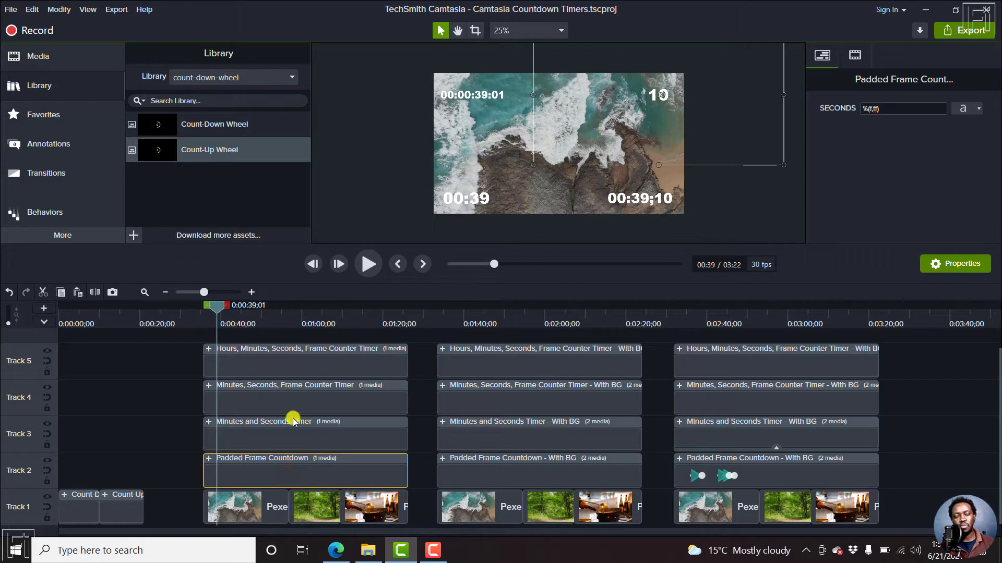
pyautogui.click(298, 435)
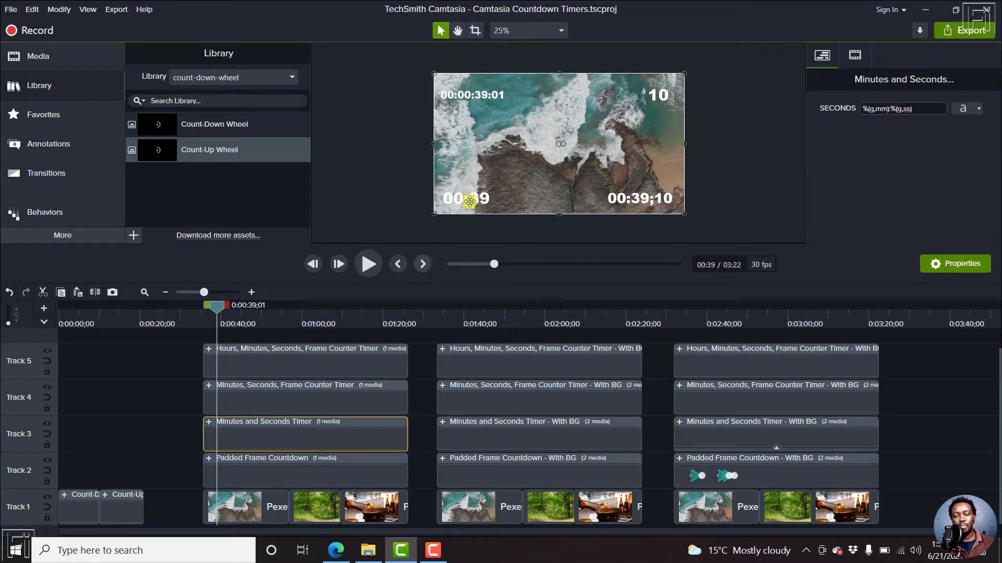
pyautogui.click(303, 384)
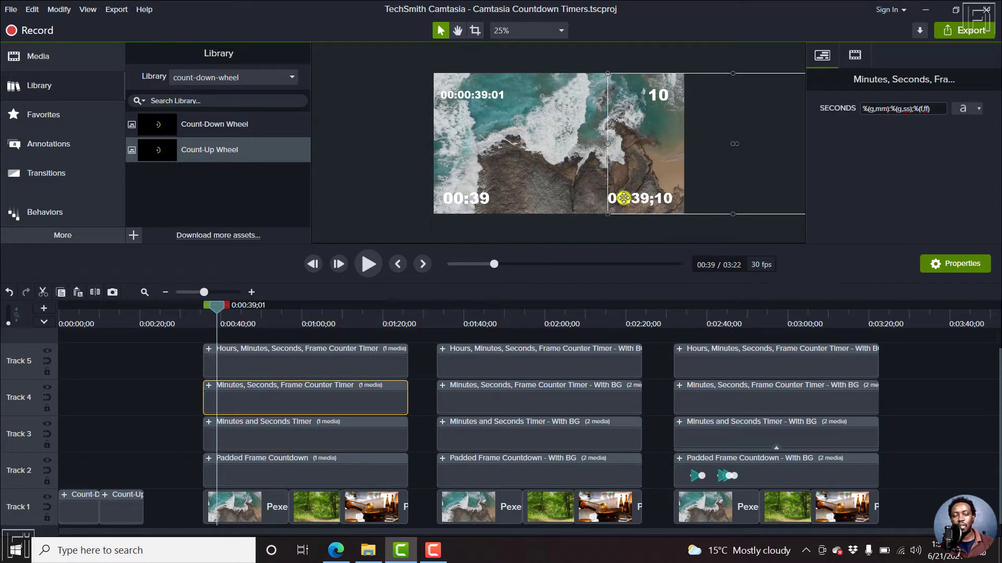
pyautogui.click(258, 359)
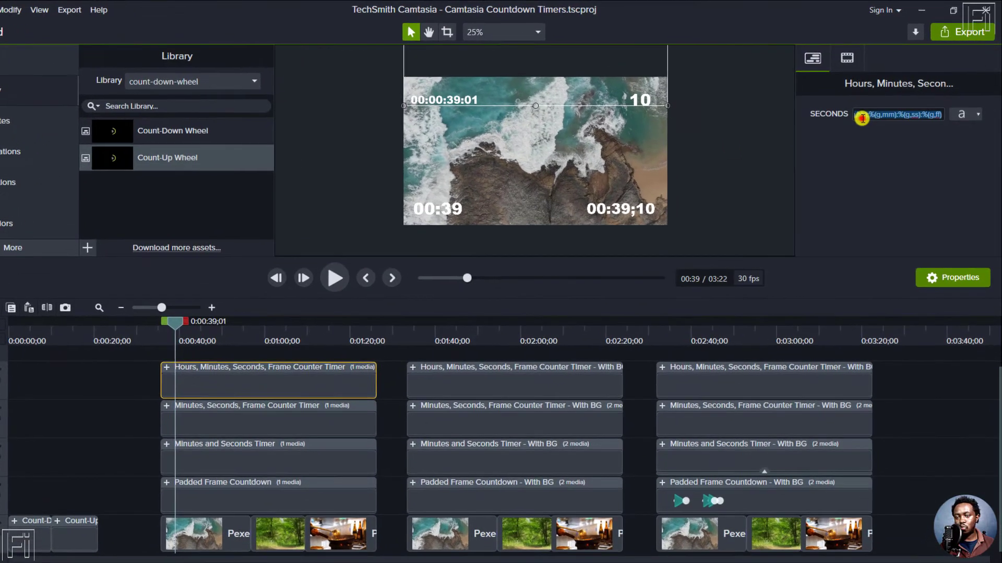
pyautogui.tripleClick(863, 109)
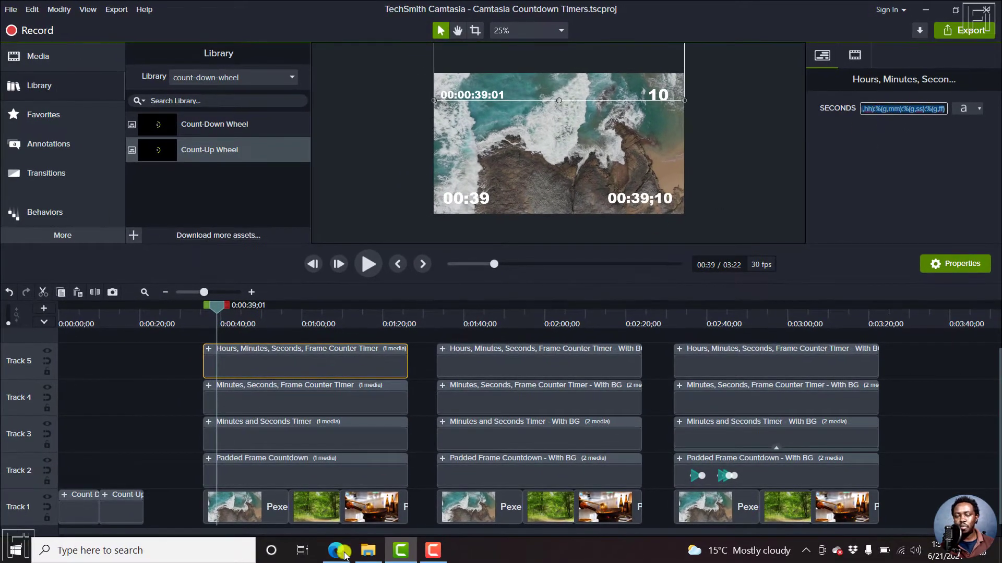
pyautogui.click(342, 554)
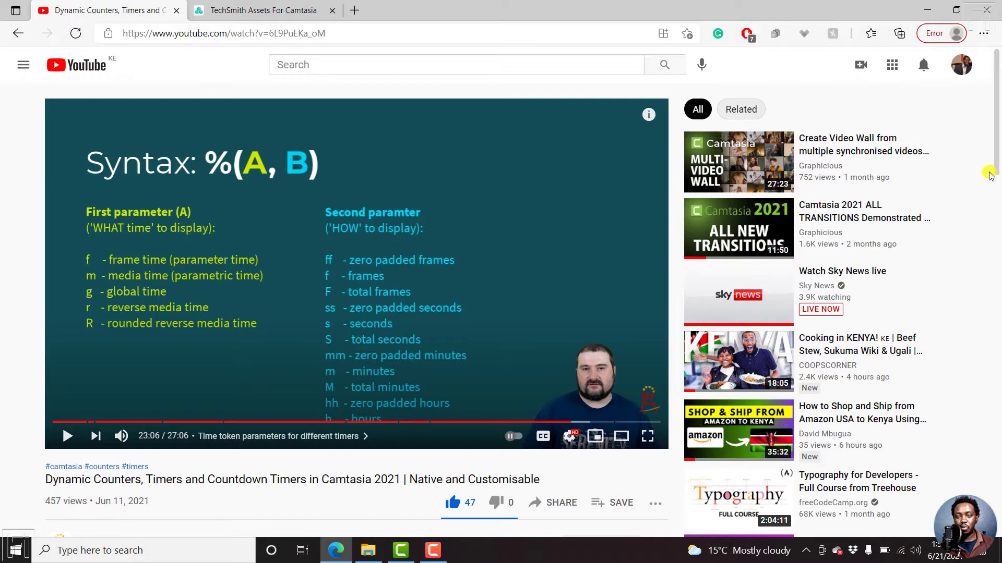
pyautogui.moveTo(995, 152); pyautogui.dragTo(998, 172)
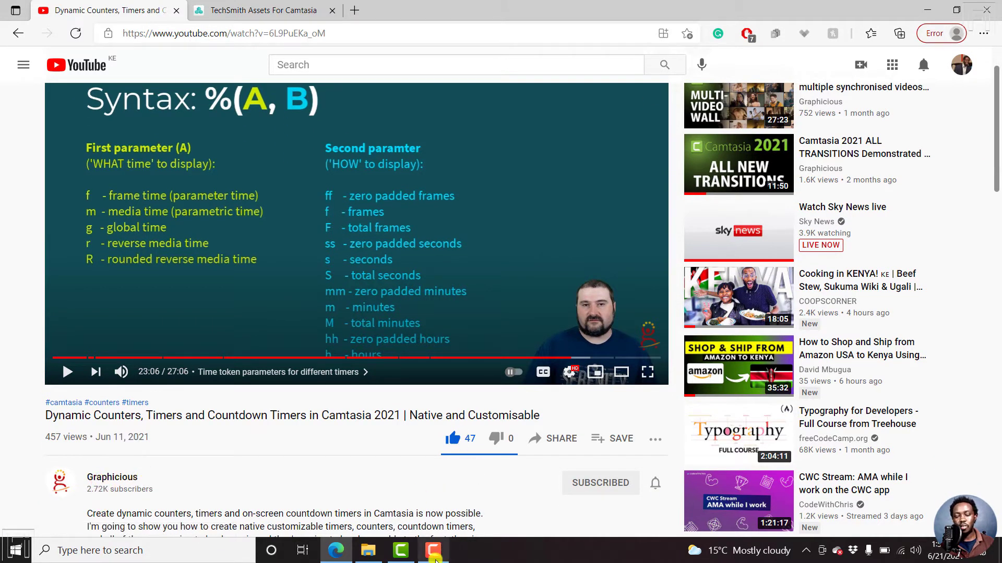
pyautogui.click(401, 552)
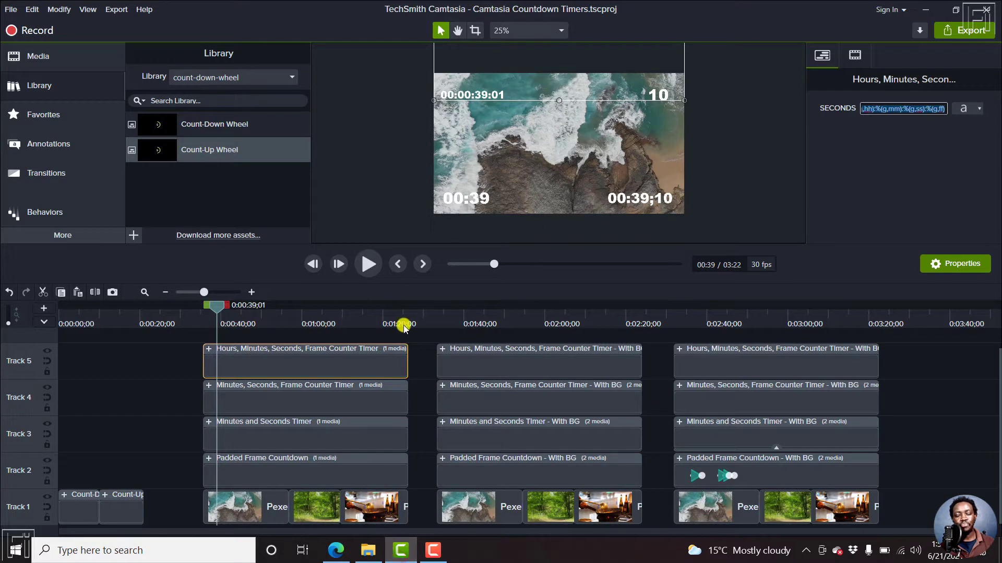
# Step: Play through the timer groups from 0:00:52 to the With BG timers at 1:40
pyautogui.moveTo(218, 309); pyautogui.dragTo(271, 316)
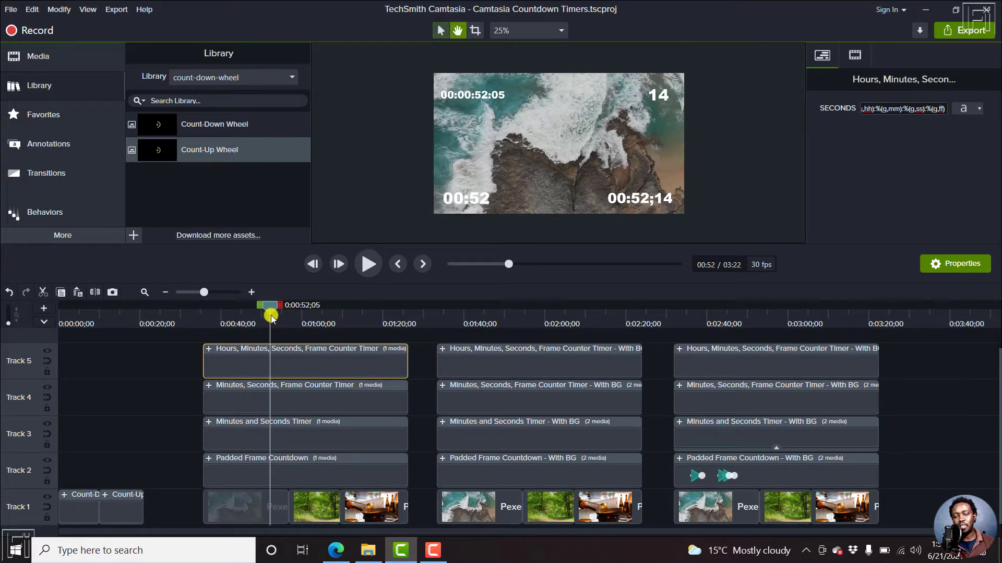
pyautogui.press('space')
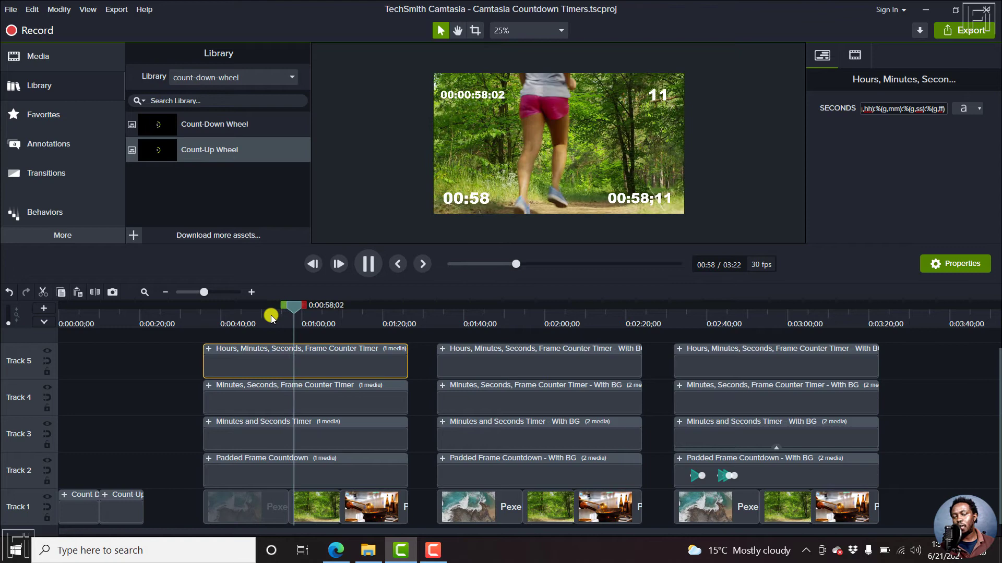
pyautogui.click(363, 313)
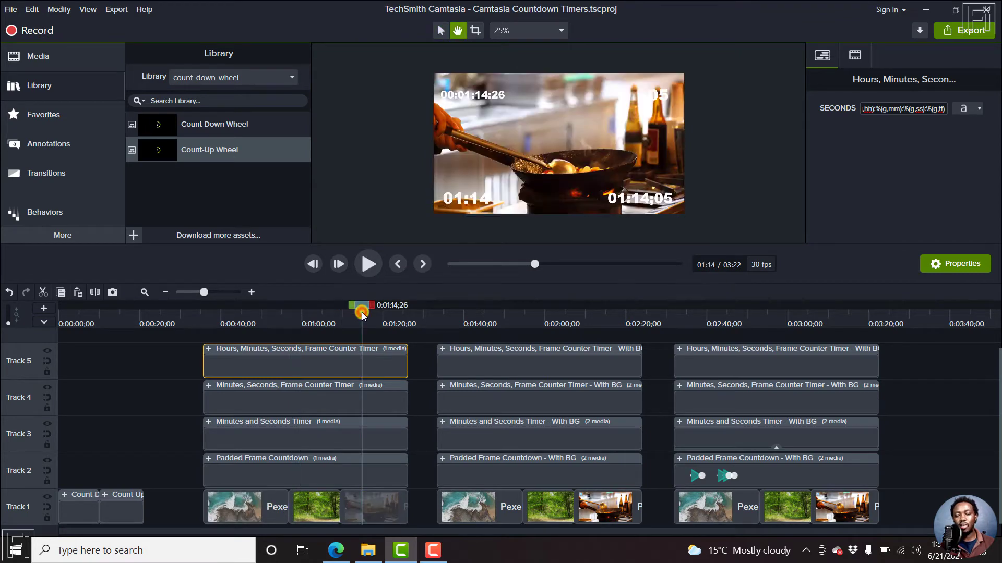
pyautogui.press('space')
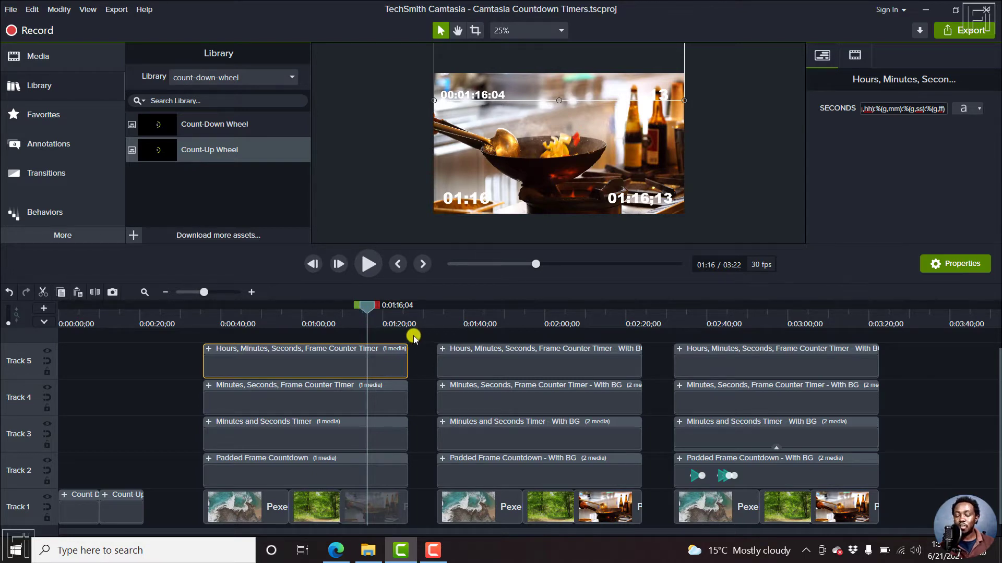
pyautogui.moveTo(366, 306); pyautogui.dragTo(466, 310)
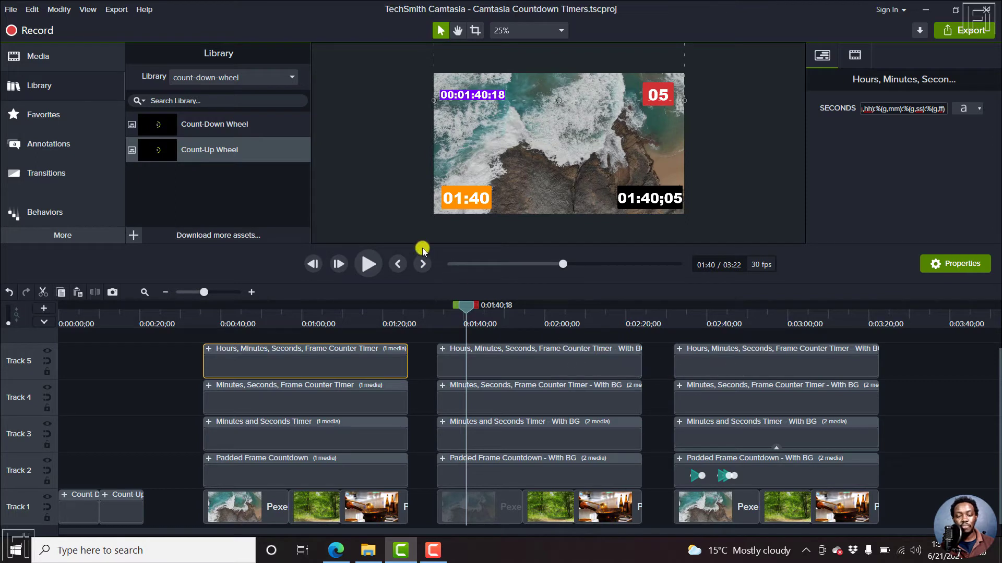
# Step: Delete the purple Shape clip from the Hours, Minutes, Seconds, Frame Counter Timer - With BG group
pyautogui.moveTo(415, 245); pyautogui.dragTo(411, 227)
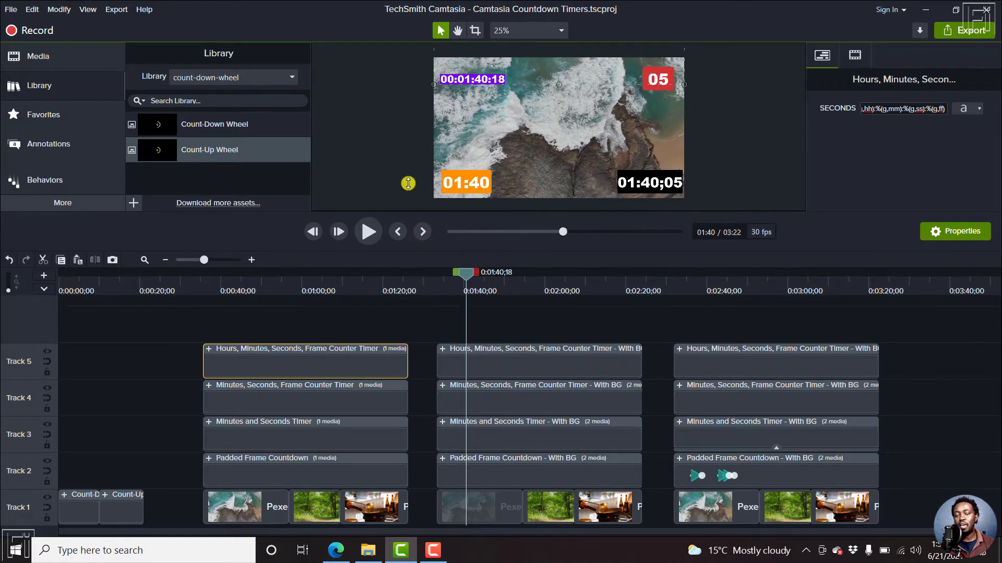
pyautogui.click(67, 145)
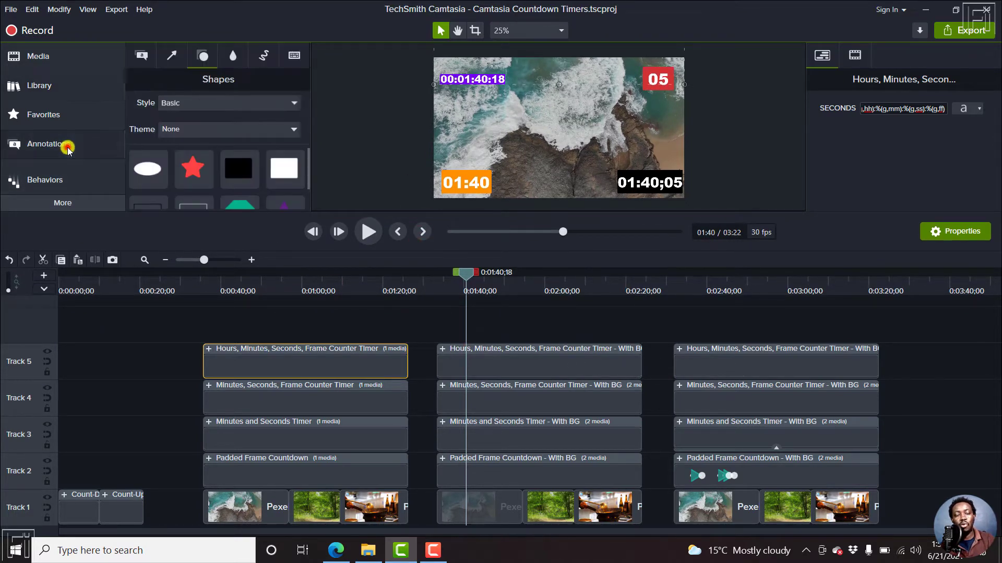
pyautogui.click(443, 348)
pyautogui.click(518, 363)
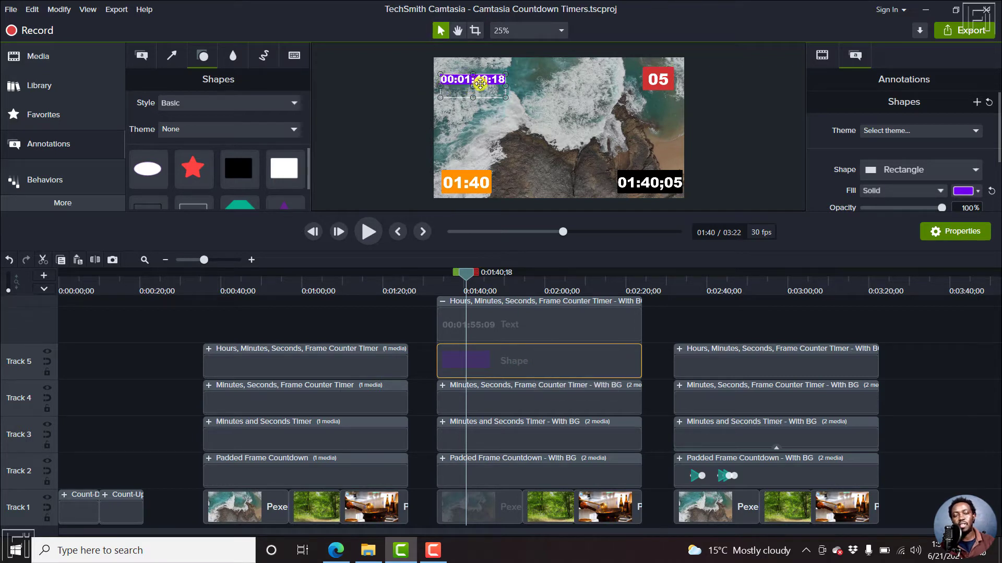
pyautogui.click(503, 361)
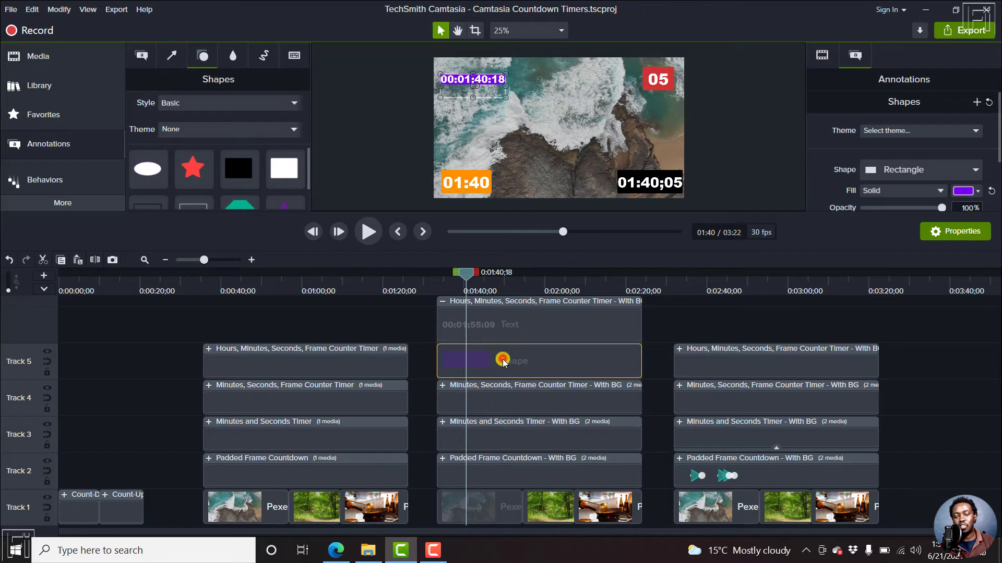
pyautogui.press('Delete')
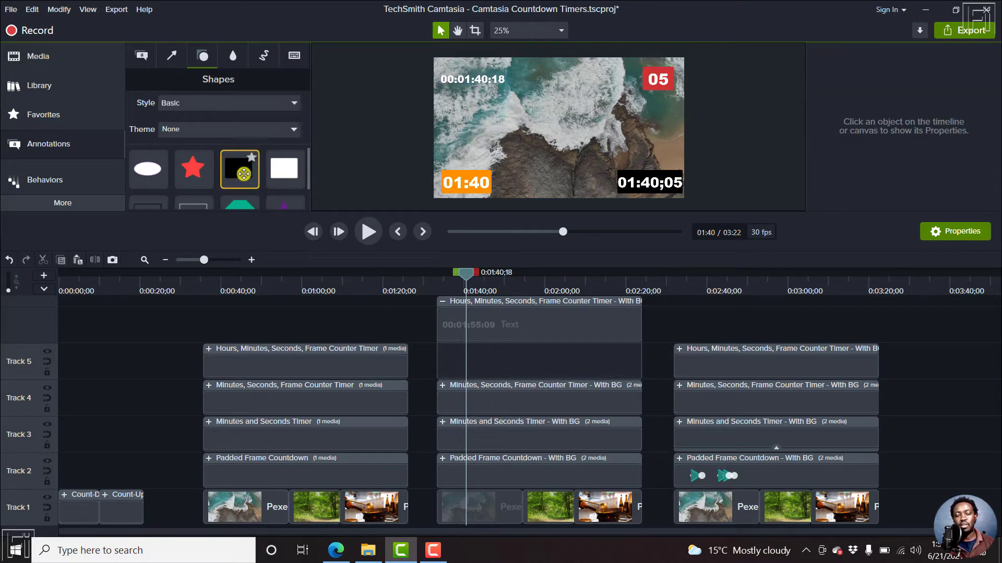
# Step: Add a black rectangle spanning the Track 5 group, positioned on the 00:01:40:18 timer
pyautogui.moveTo(246, 175); pyautogui.dragTo(642, 361)
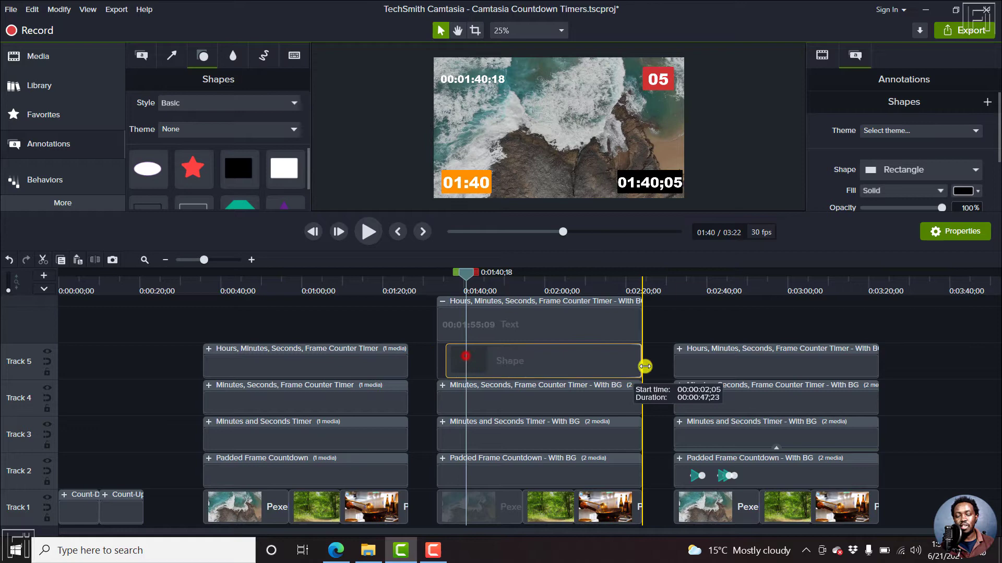
pyautogui.moveTo(447, 359); pyautogui.dragTo(437, 358)
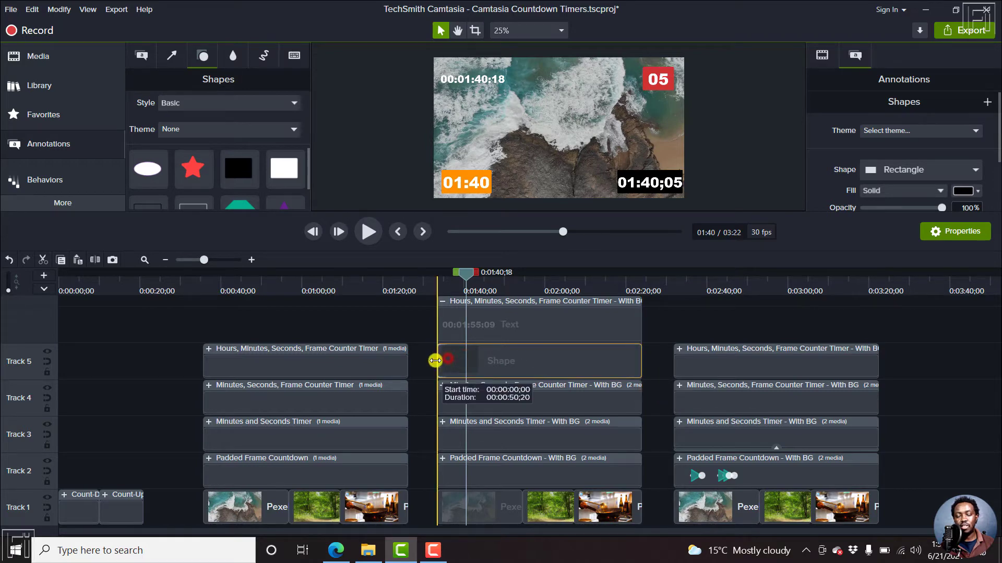
pyautogui.moveTo(384, 214); pyautogui.dragTo(390, 330)
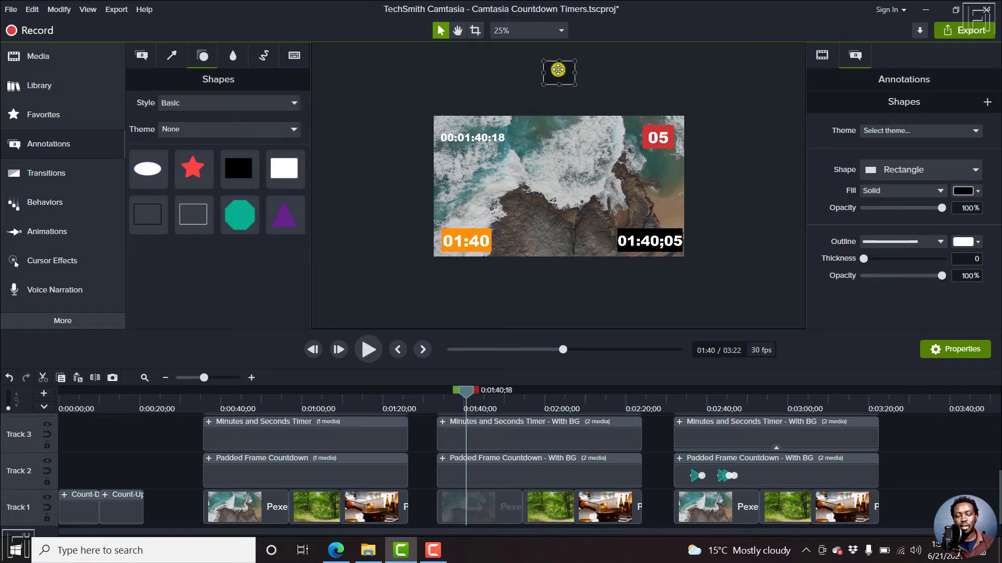
pyautogui.moveTo(559, 73); pyautogui.dragTo(457, 141)
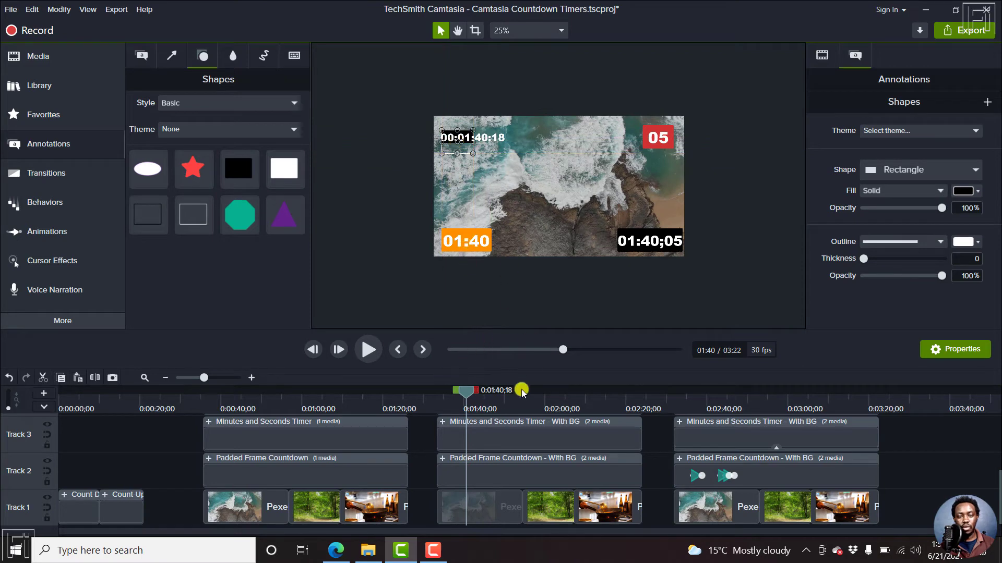
pyautogui.moveTo(394, 332); pyautogui.dragTo(388, 289)
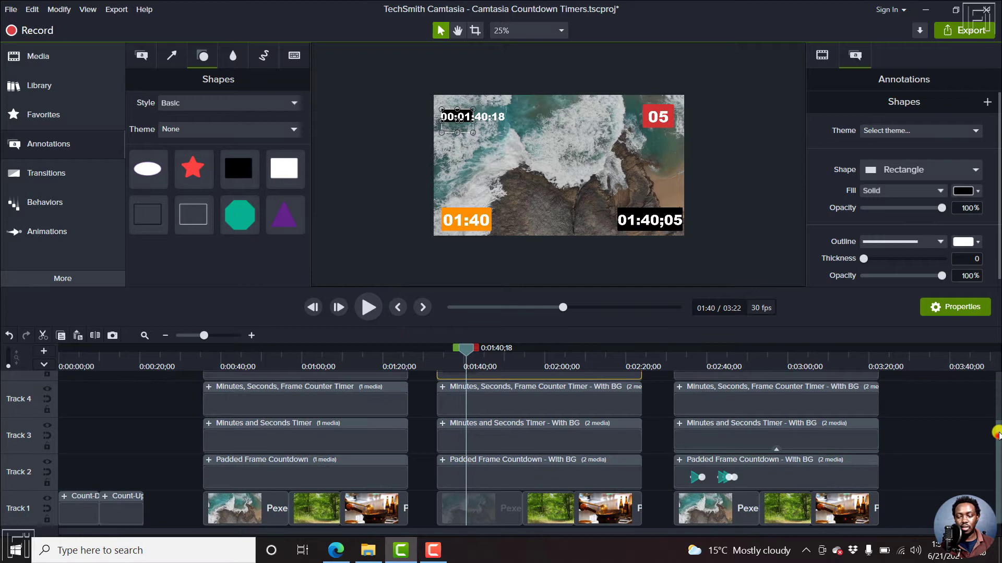
# Step: Stretch the black box wider and taller to cover the 00:01:40:18 timer text
pyautogui.scroll(2, 996, 420)
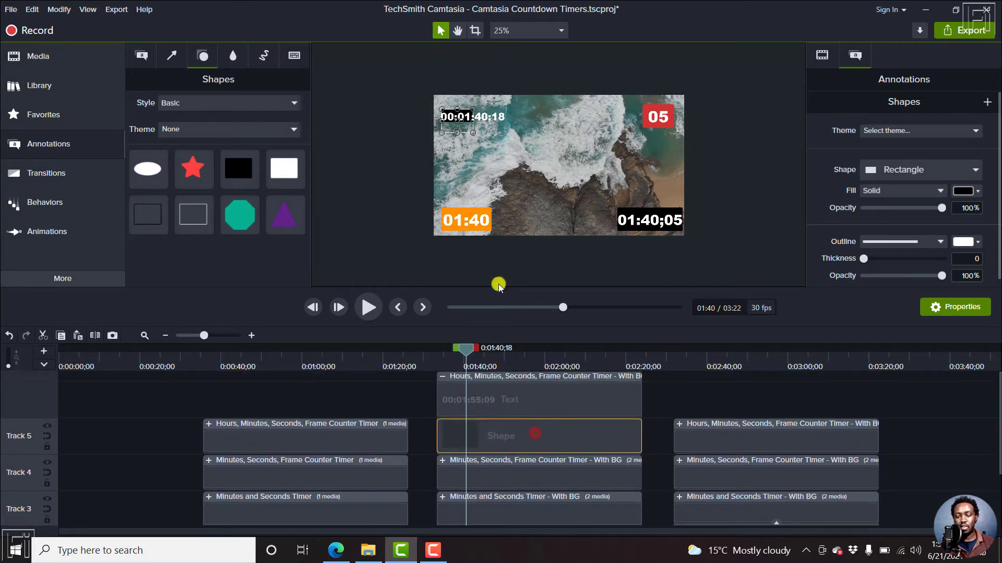
pyautogui.moveTo(475, 122); pyautogui.dragTo(504, 121)
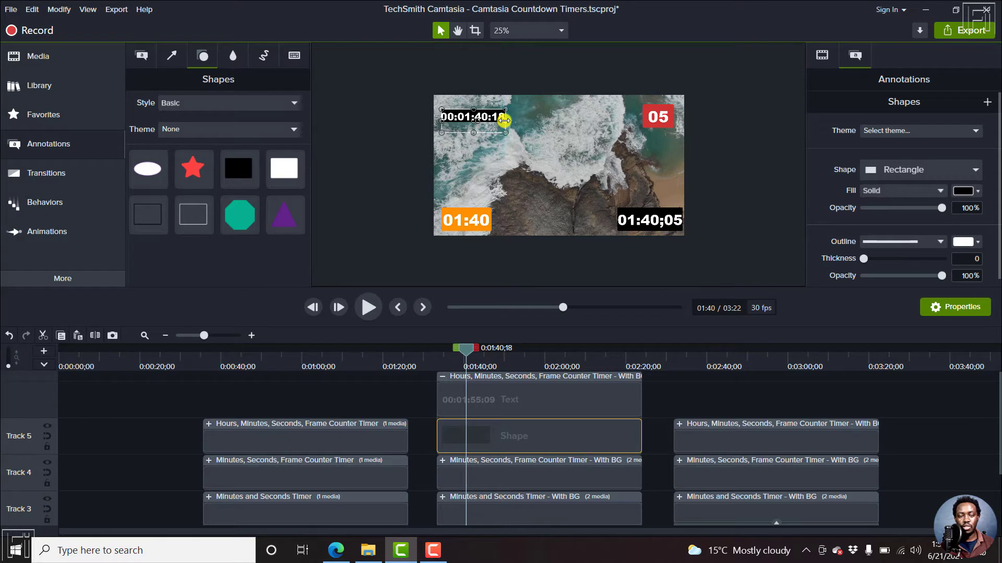
pyautogui.moveTo(442, 123); pyautogui.dragTo(437, 121)
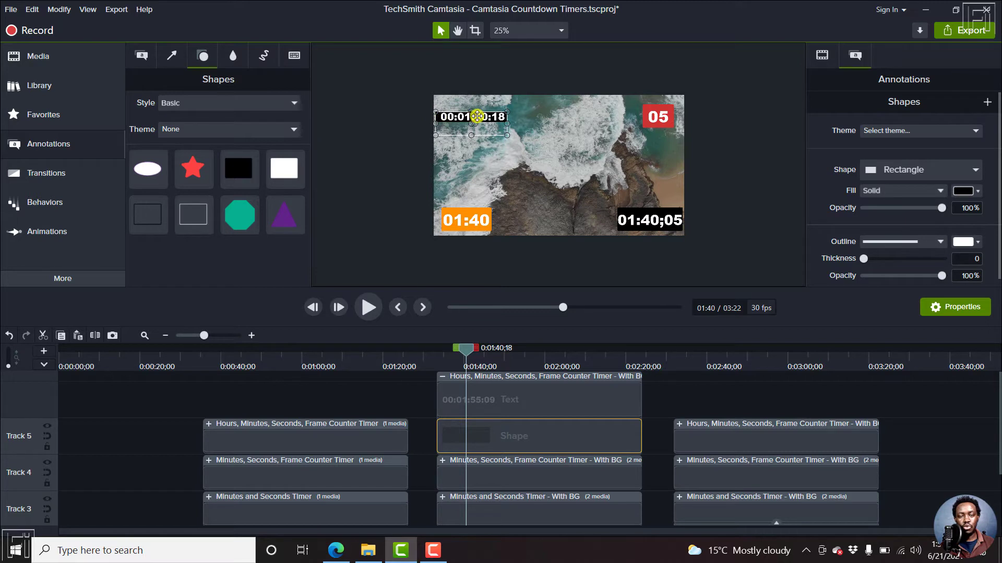
pyautogui.moveTo(471, 111); pyautogui.dragTo(471, 108)
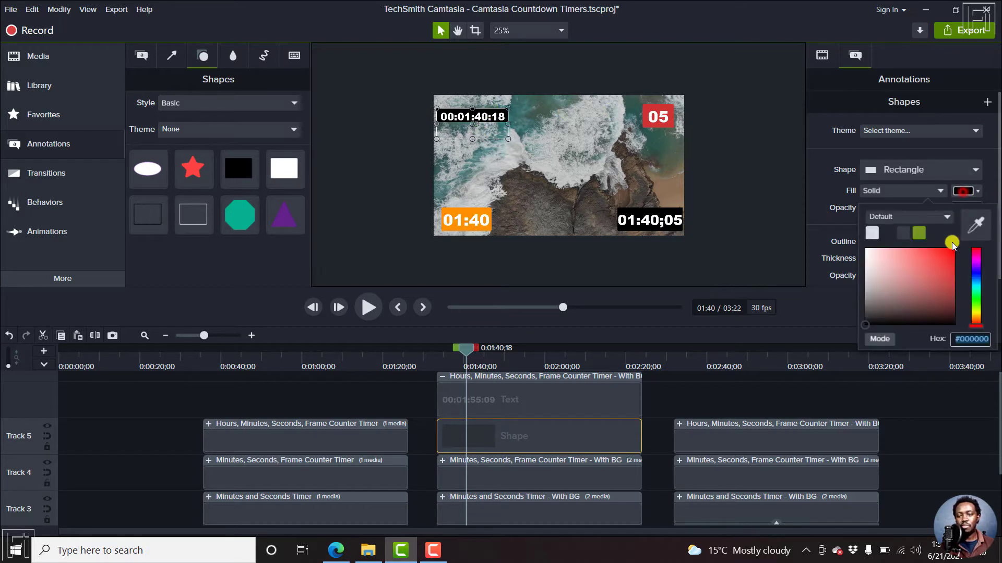
# Step: Fill the box with vivid purple #4400F2
pyautogui.click(962, 191)
pyautogui.click(977, 271)
pyautogui.moveTo(937, 271); pyautogui.dragTo(956, 246)
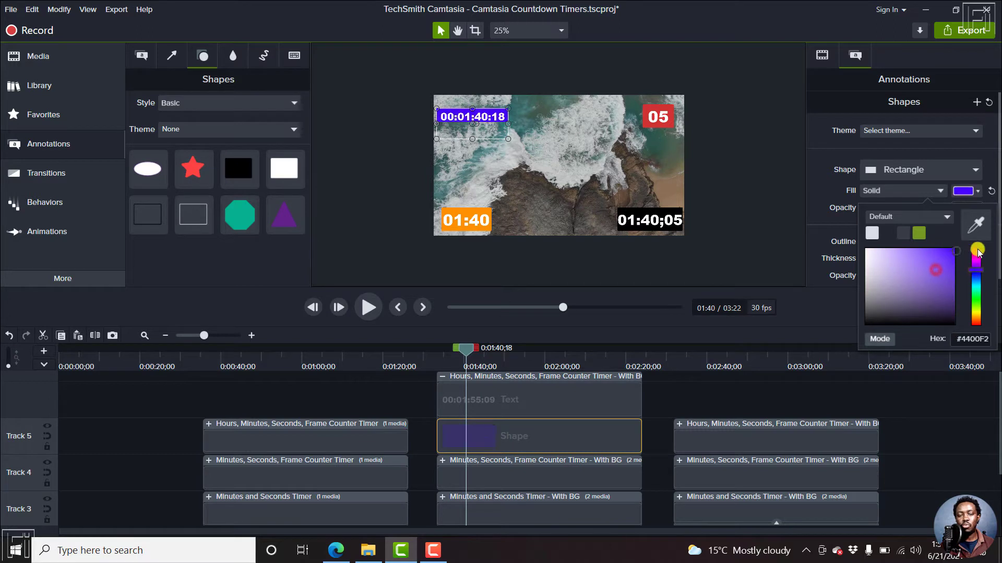
pyautogui.click(765, 396)
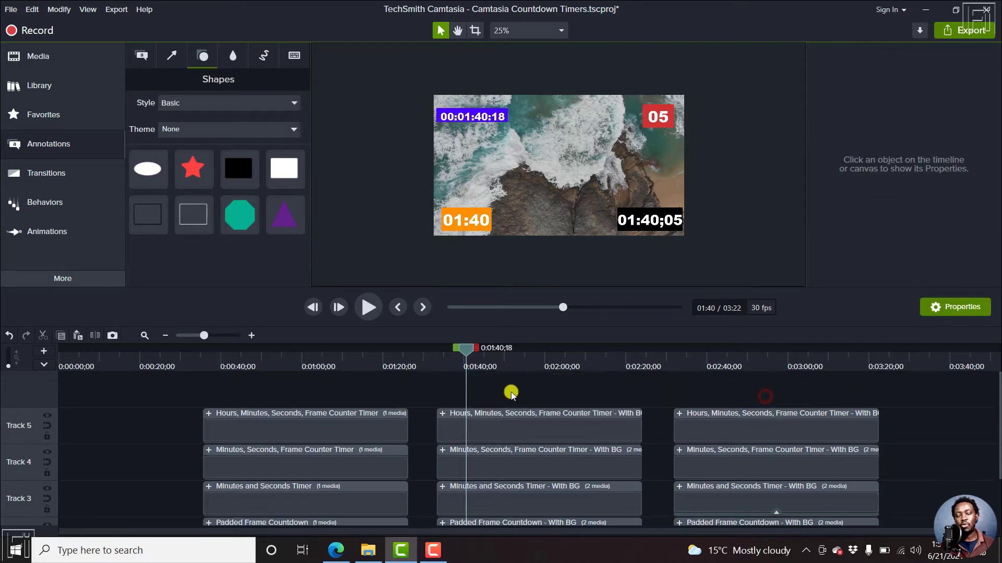
pyautogui.click(536, 430)
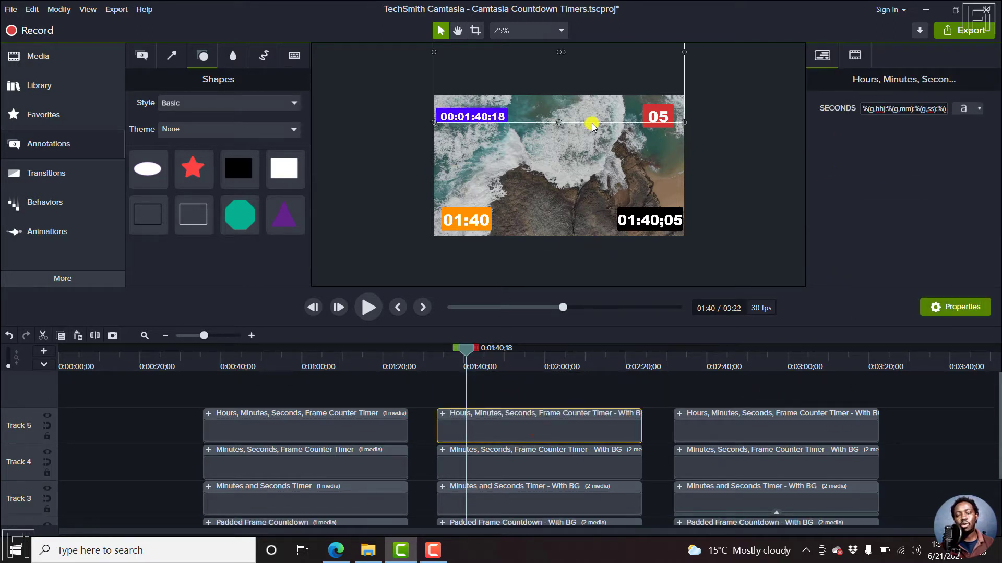
pyautogui.click(498, 471)
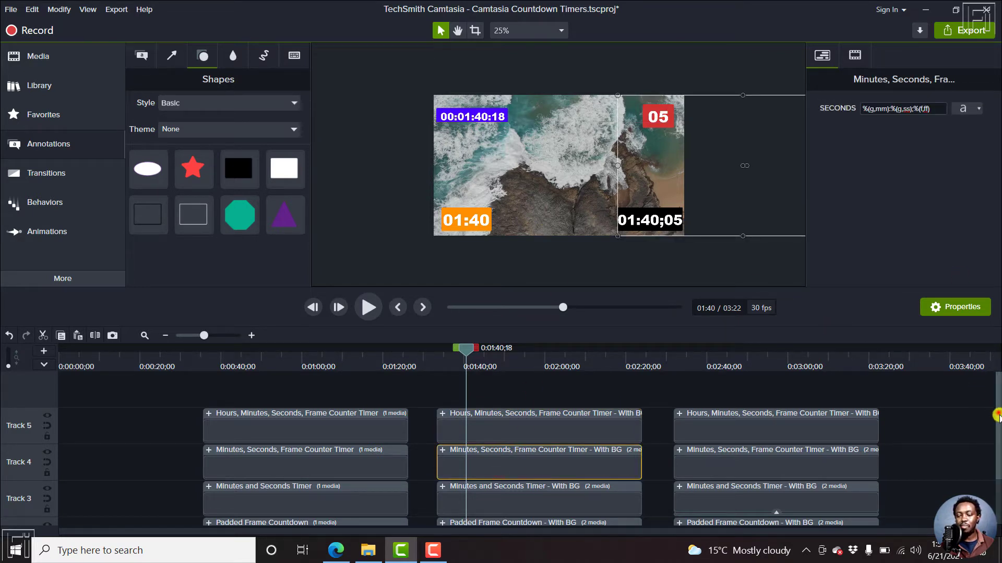
# Step: Expand the Padded Frame Countdown group and select the red box behind 05
pyautogui.scroll(-2, 998, 417)
pyautogui.click(504, 439)
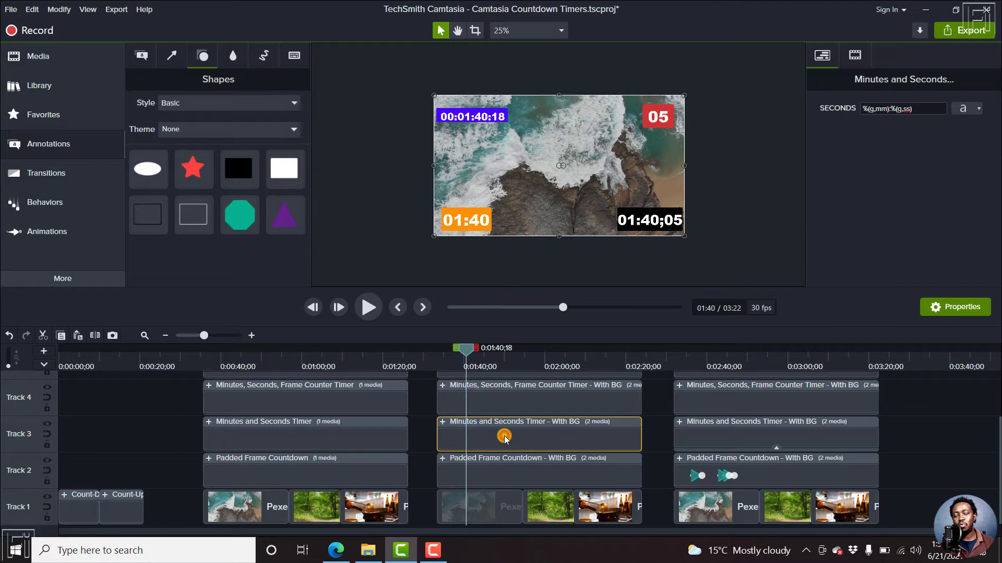
pyautogui.click(497, 470)
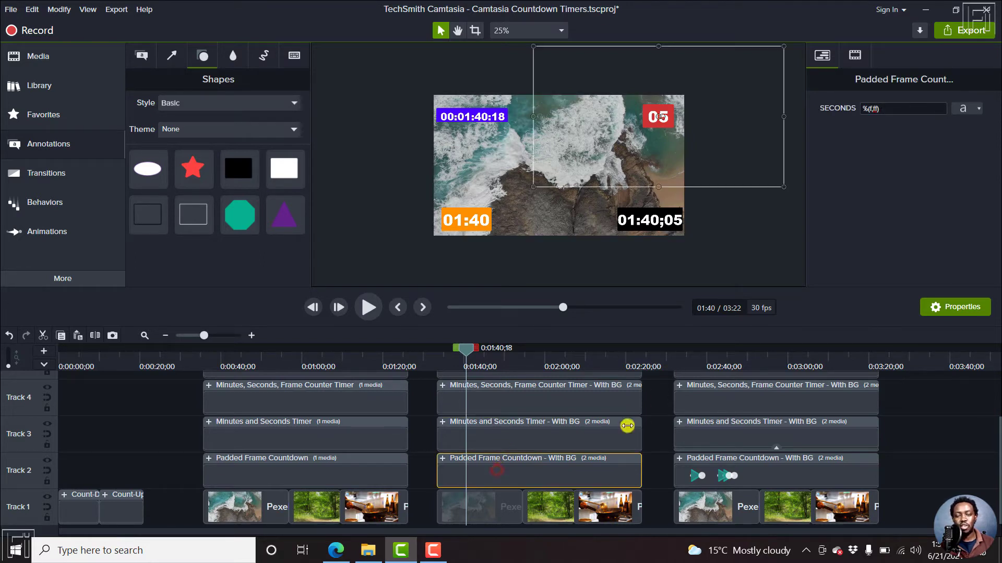
pyautogui.click(442, 459)
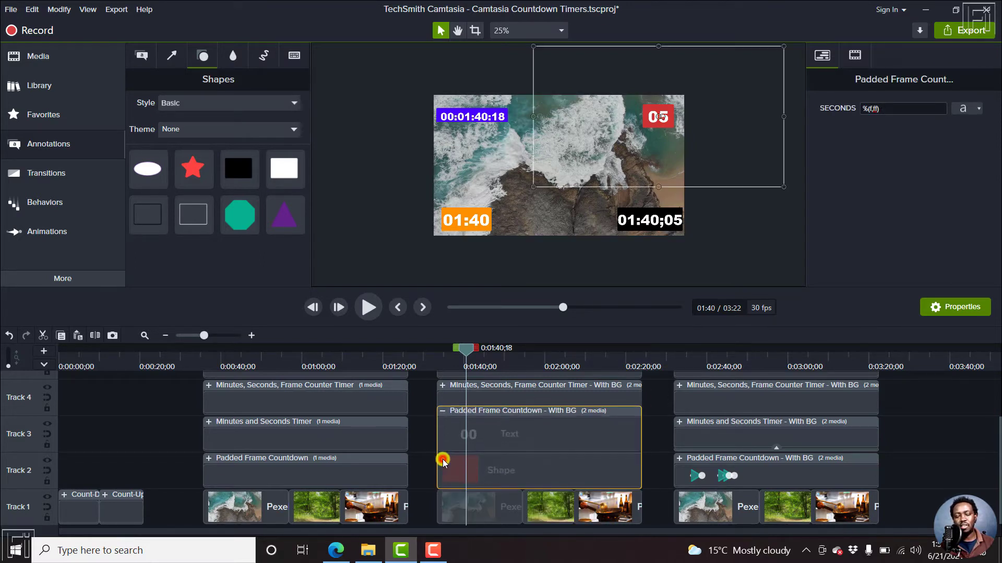
pyautogui.click(502, 470)
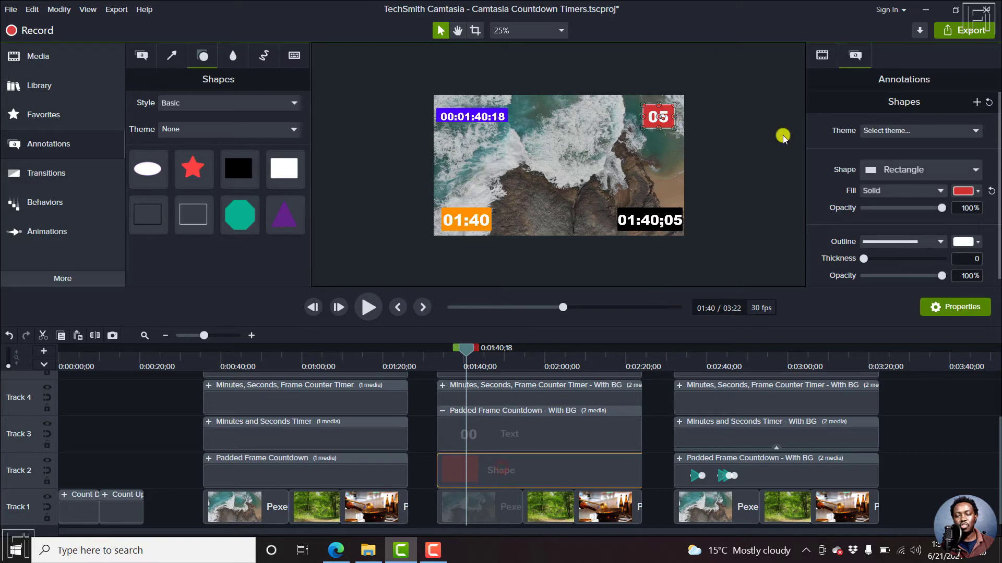
# Step: Change the box's fill colour to bright yellow #FFD800
pyautogui.click(964, 191)
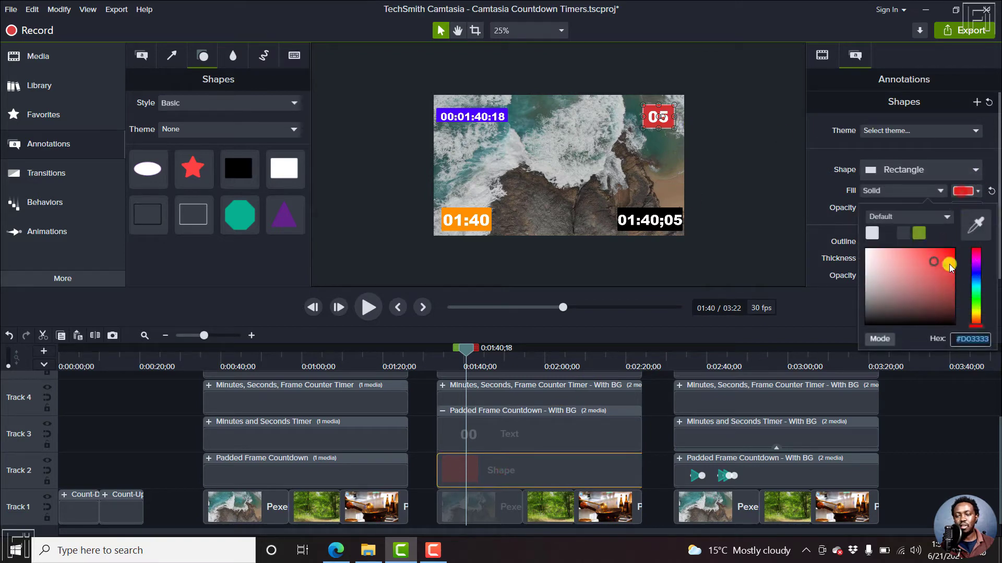
pyautogui.click(918, 233)
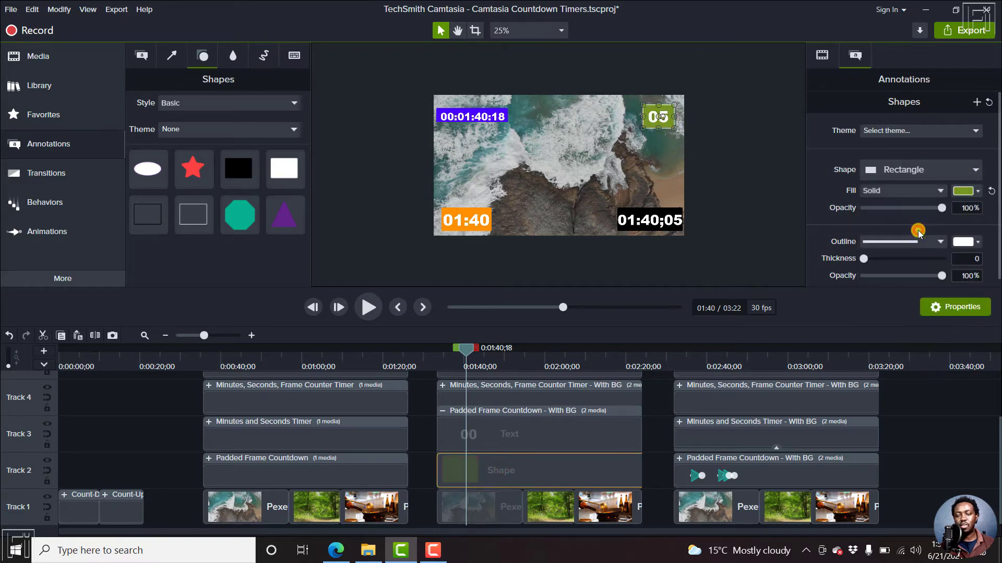
pyautogui.click(964, 191)
pyautogui.moveTo(977, 305); pyautogui.dragTo(979, 319)
pyautogui.moveTo(951, 262)
pyautogui.mouseDown()
pyautogui.moveTo(959, 242)
pyautogui.moveTo(912, 282)
pyautogui.moveTo(960, 245)
pyautogui.mouseUp()
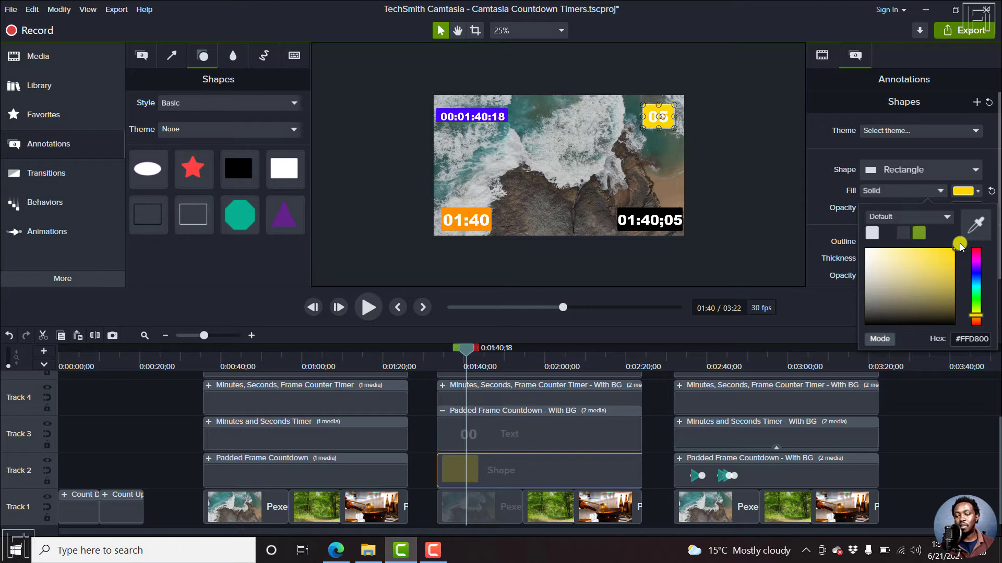
pyautogui.click(904, 425)
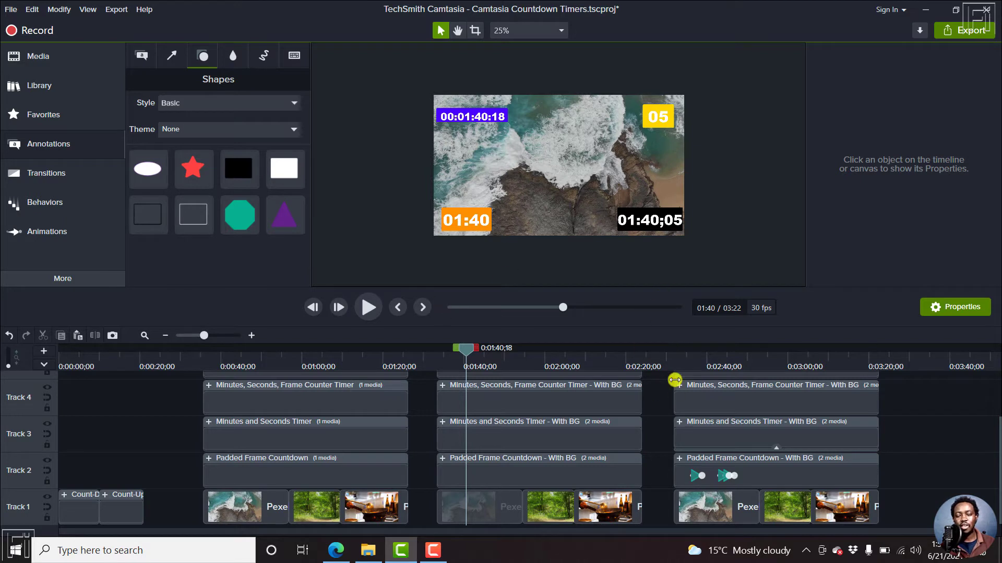
pyautogui.moveTo(670, 368); pyautogui.dragTo(674, 355)
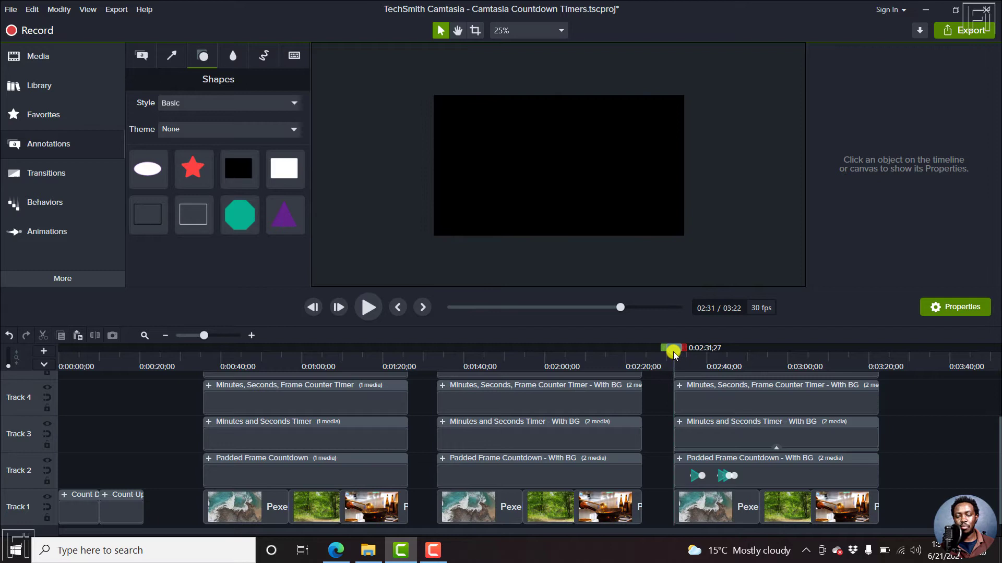
pyautogui.press('space')
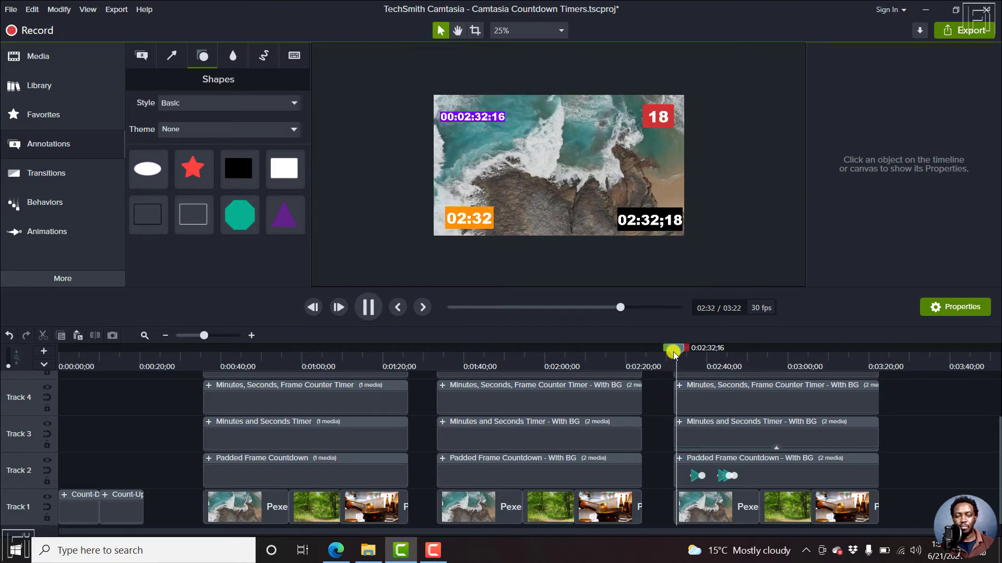
pyautogui.press('space')
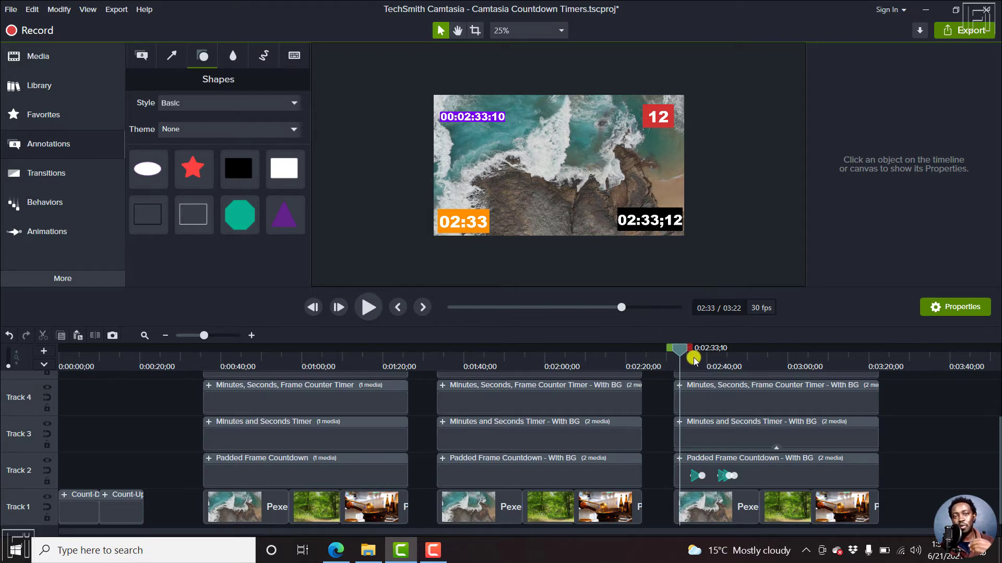
pyautogui.press('space')
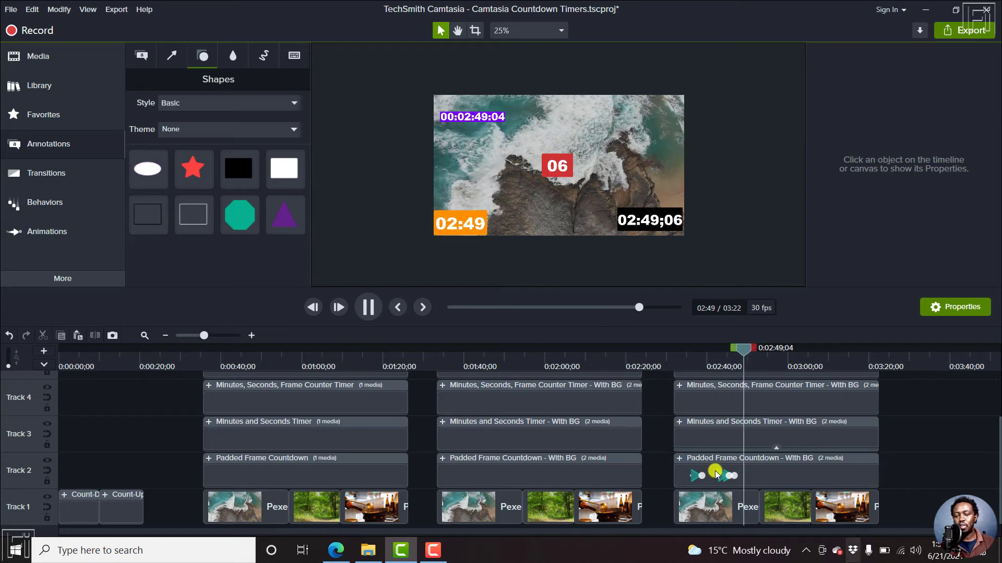
pyautogui.press('space')
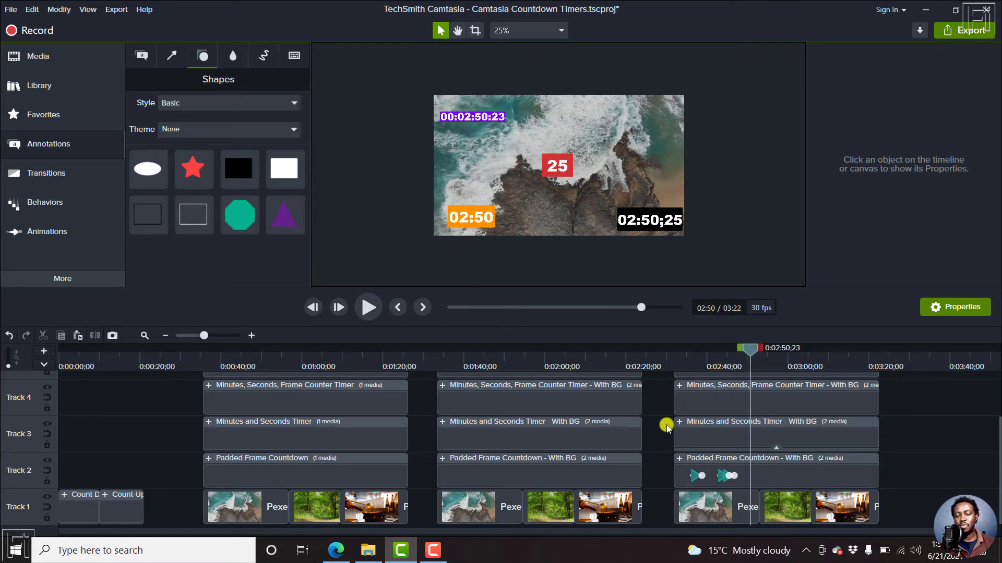
# Step: Delete the old Pulsating effect from the Minutes and Seconds Timer - With BG group and preview it
pyautogui.click(723, 433)
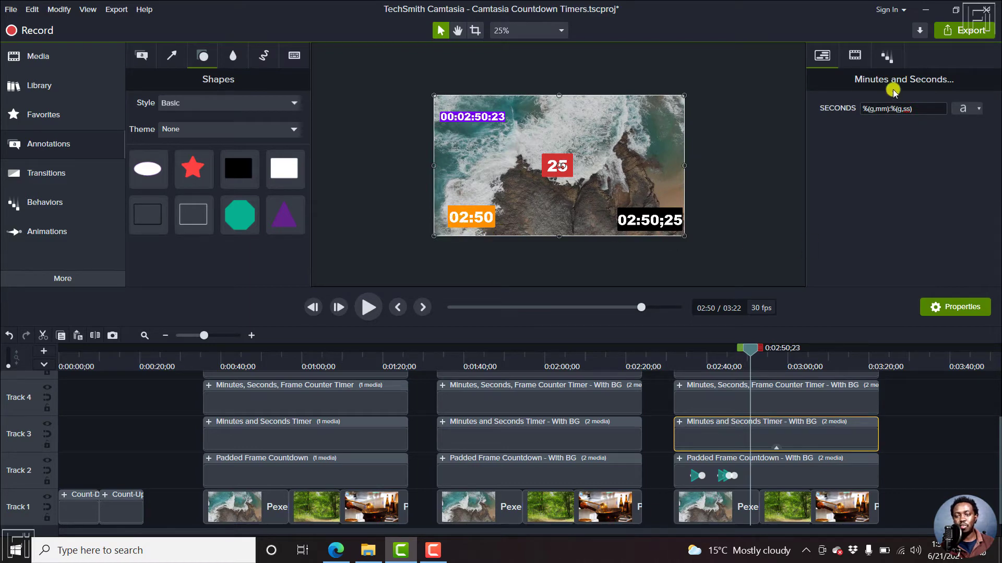
pyautogui.click(776, 448)
pyautogui.rightClick(716, 448)
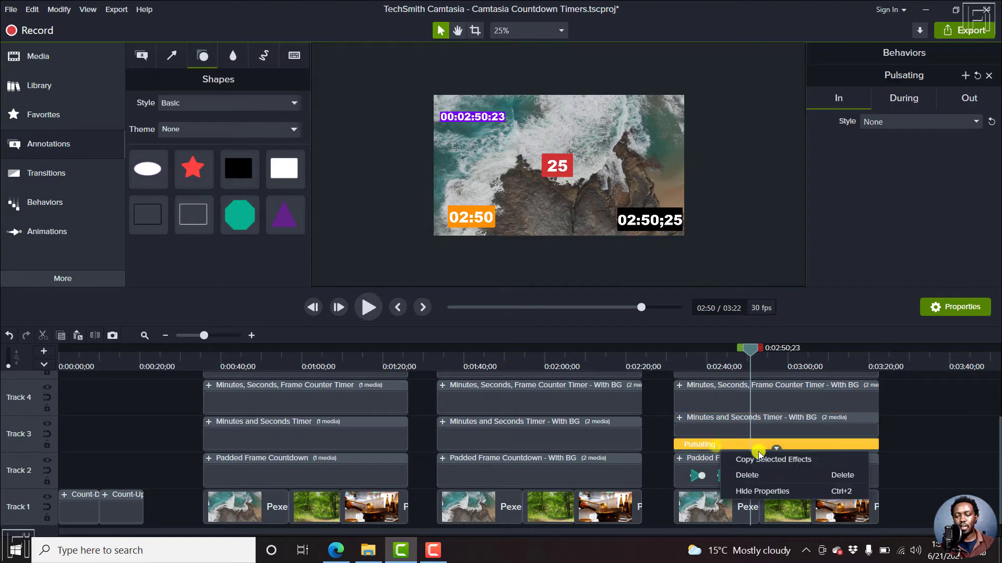
pyautogui.click(751, 475)
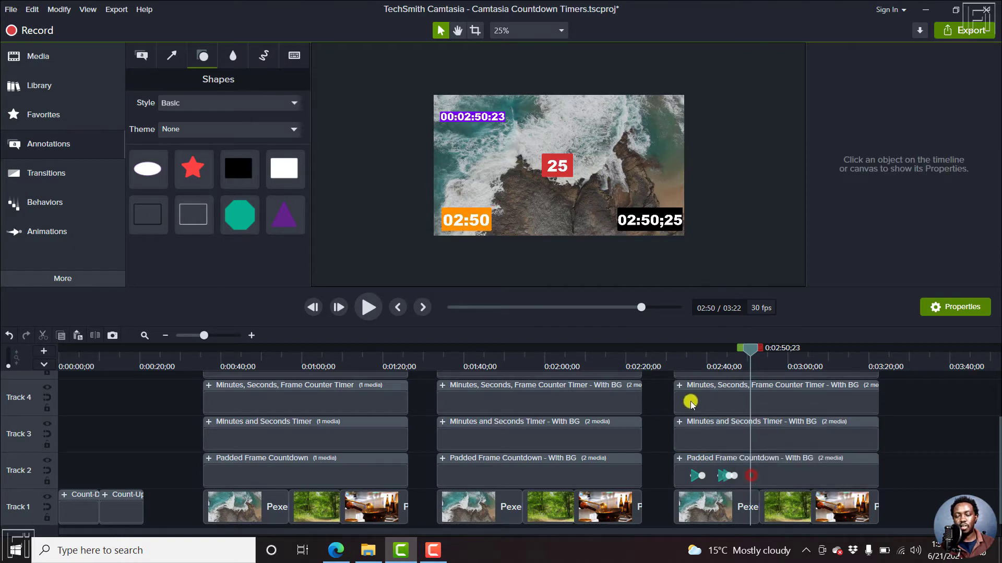
pyautogui.click(695, 362)
pyautogui.press('space')
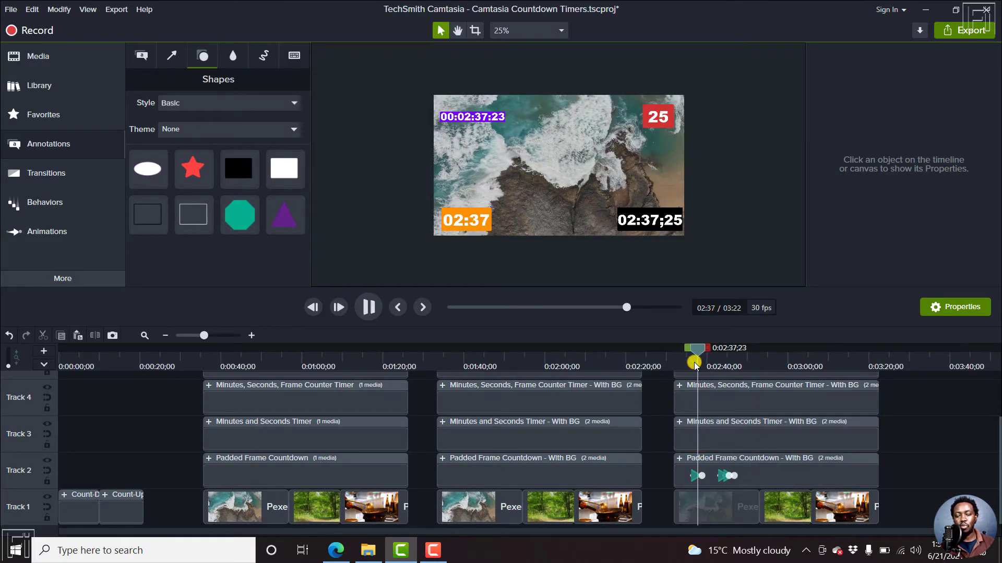
pyautogui.press('space')
# Step: Apply a fresh Pulsating behavior to the timer group and preview the new pulse from 2:30
pyautogui.click(712, 445)
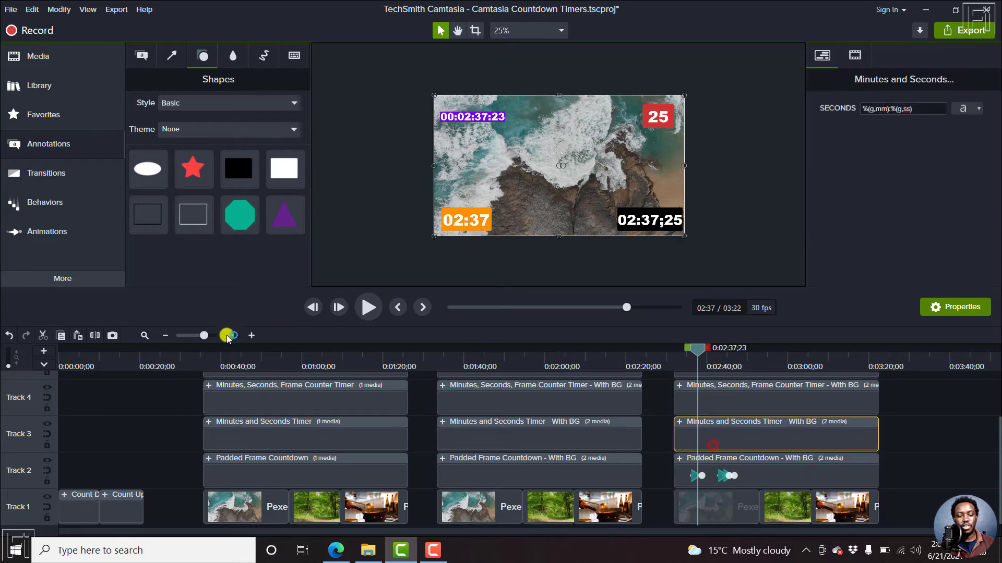
pyautogui.click(44, 202)
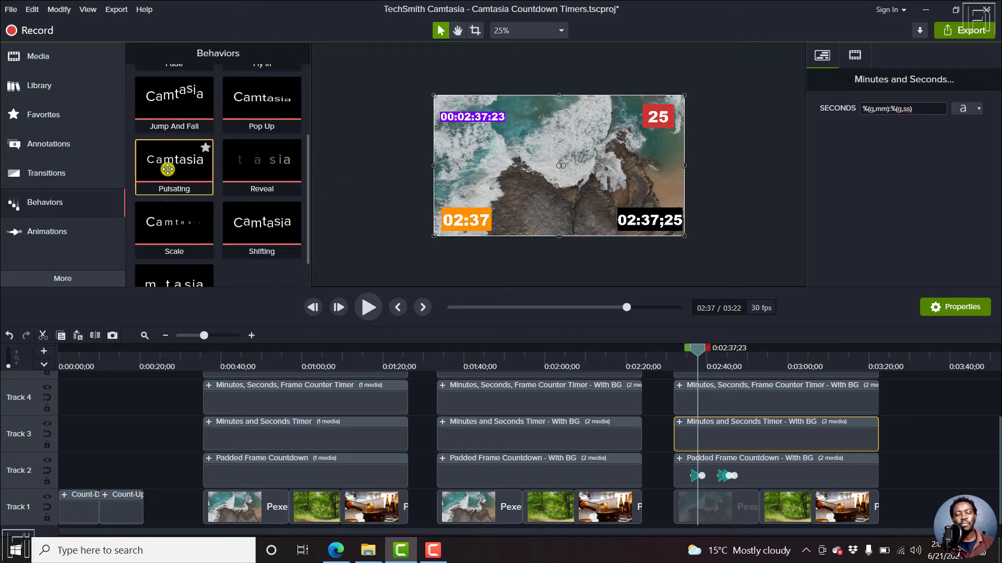
pyautogui.moveTo(168, 168); pyautogui.dragTo(703, 431)
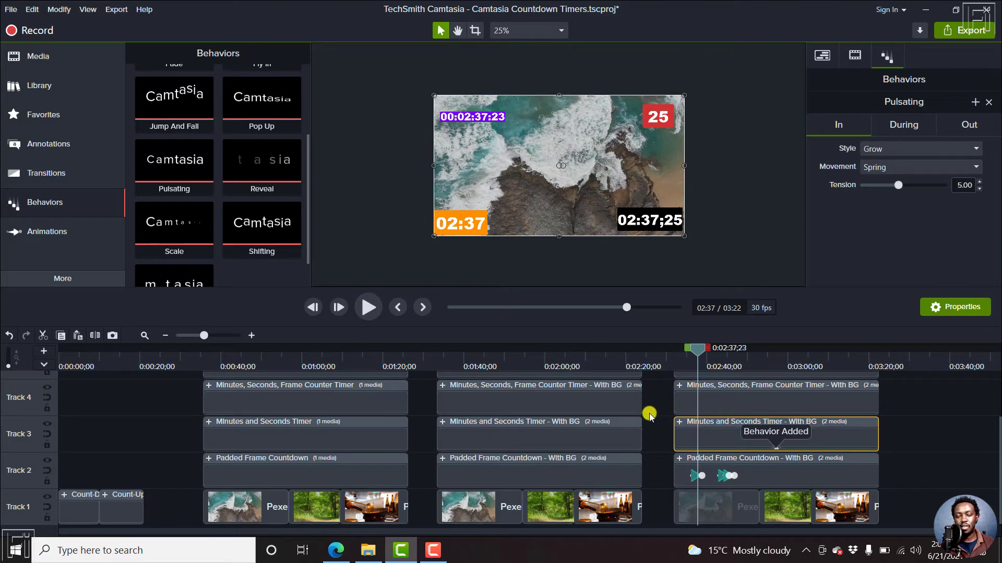
pyautogui.click(650, 415)
pyautogui.moveTo(697, 349); pyautogui.dragTo(664, 359)
pyautogui.press('space')
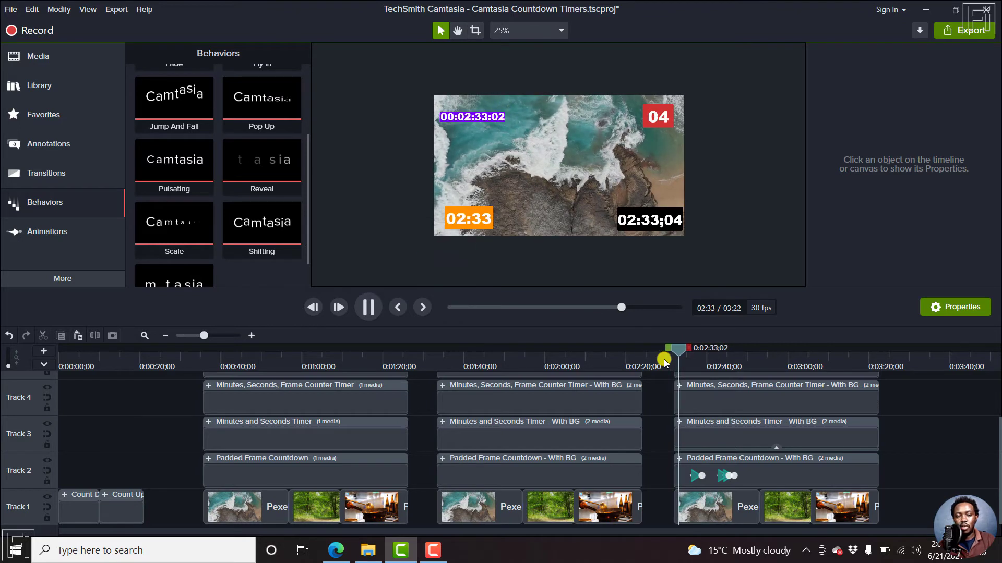
pyautogui.press('space')
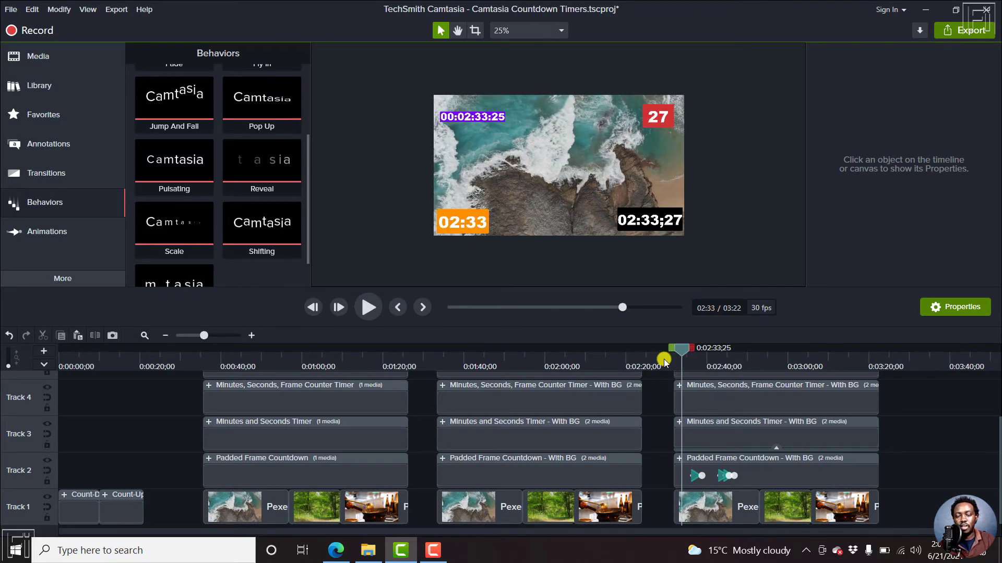
# Step: Open the group's Pulsating behavior settings and keep Shrink as the Out style
pyautogui.click(710, 435)
pyautogui.click(887, 59)
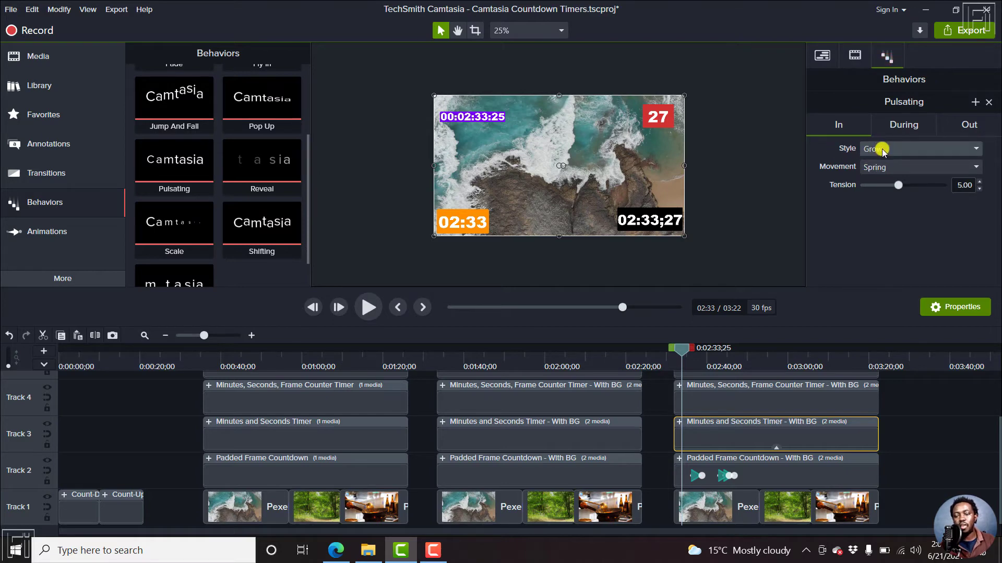
pyautogui.click(910, 128)
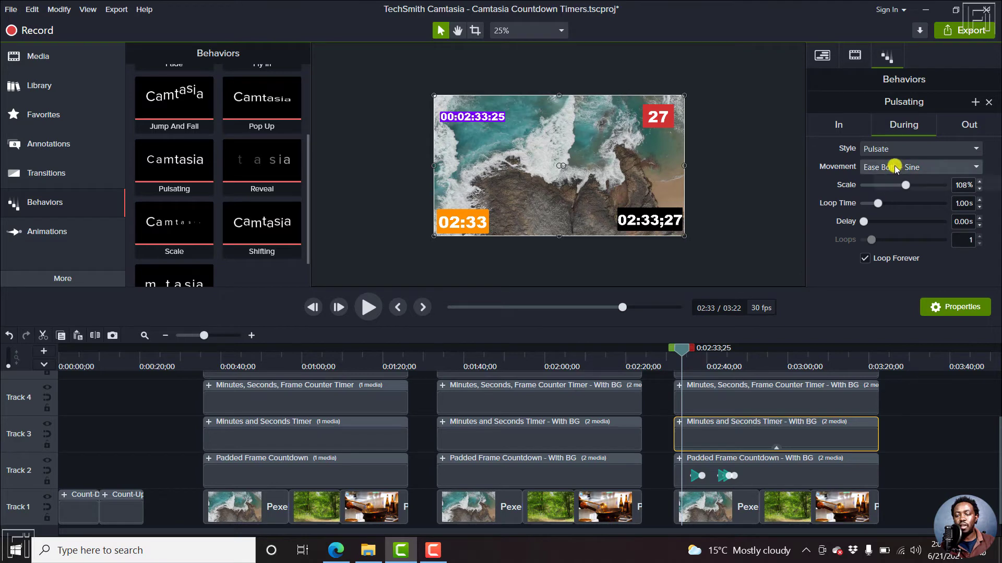
pyautogui.click(922, 168)
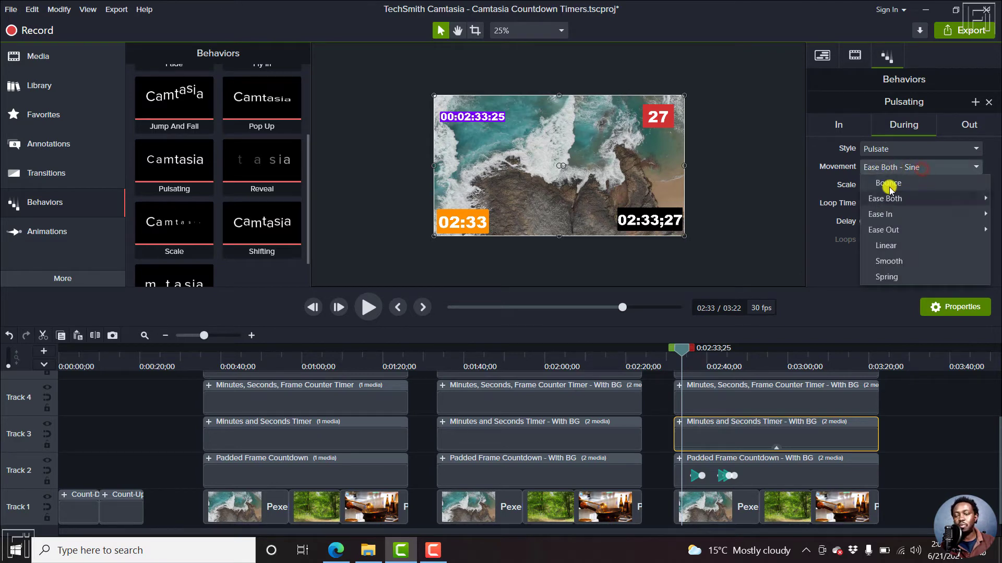
pyautogui.click(956, 124)
pyautogui.click(894, 148)
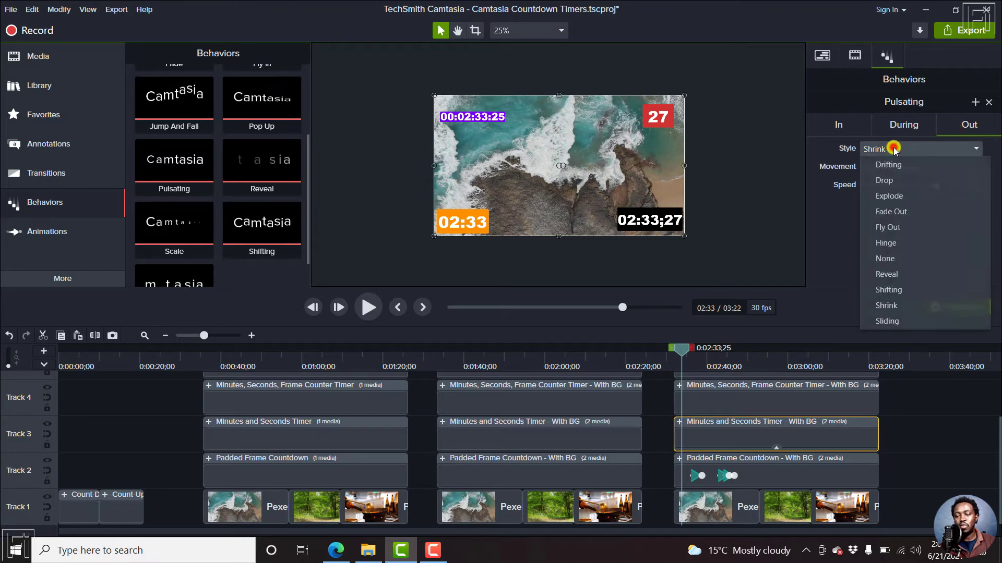
pyautogui.click(882, 262)
# Step: Choose an In style, then set the During pulse movement to Smooth
pyautogui.click(838, 124)
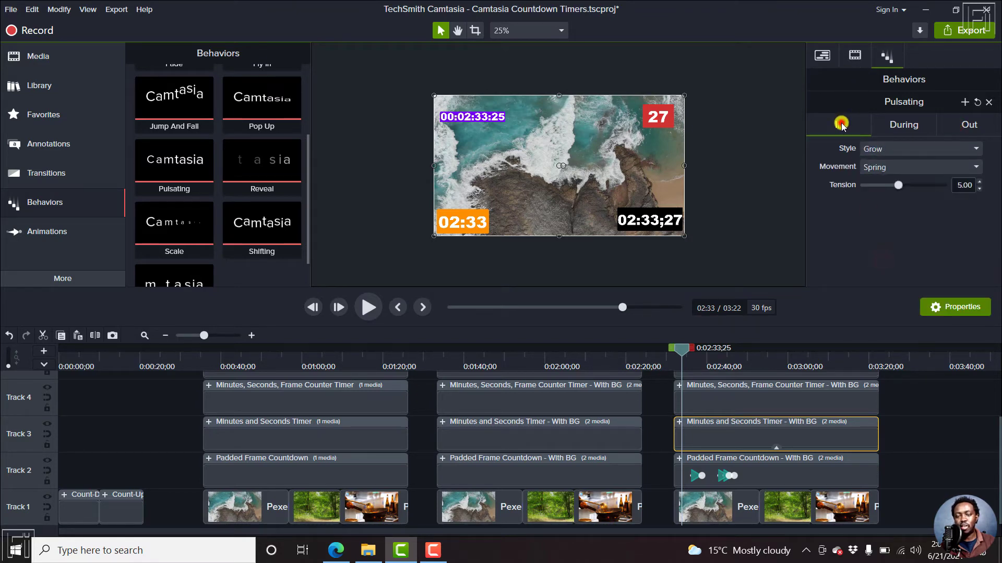
pyautogui.click(881, 150)
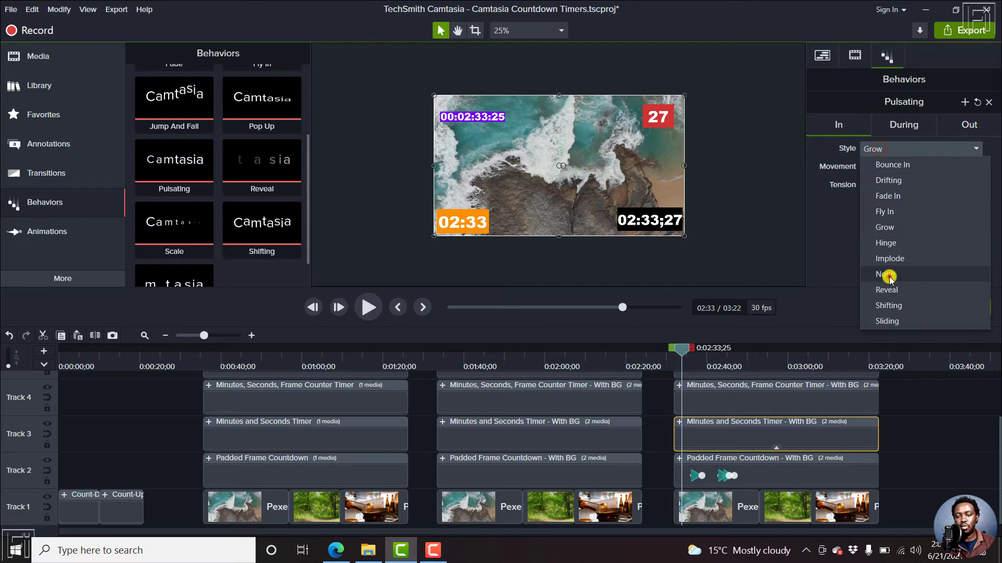
pyautogui.click(890, 276)
pyautogui.click(902, 125)
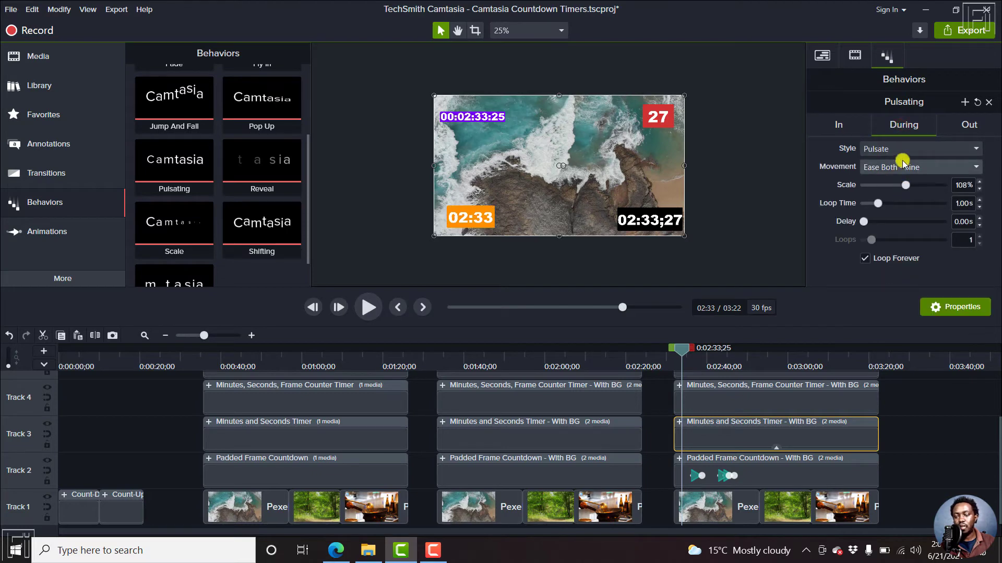
pyautogui.click(899, 165)
pyautogui.click(894, 261)
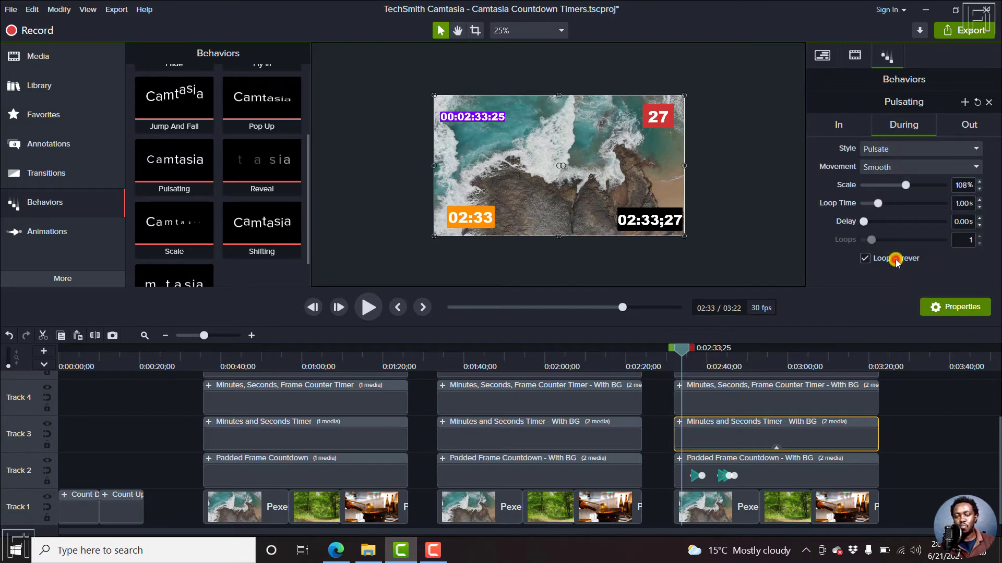
pyautogui.moveTo(685, 352); pyautogui.dragTo(715, 353)
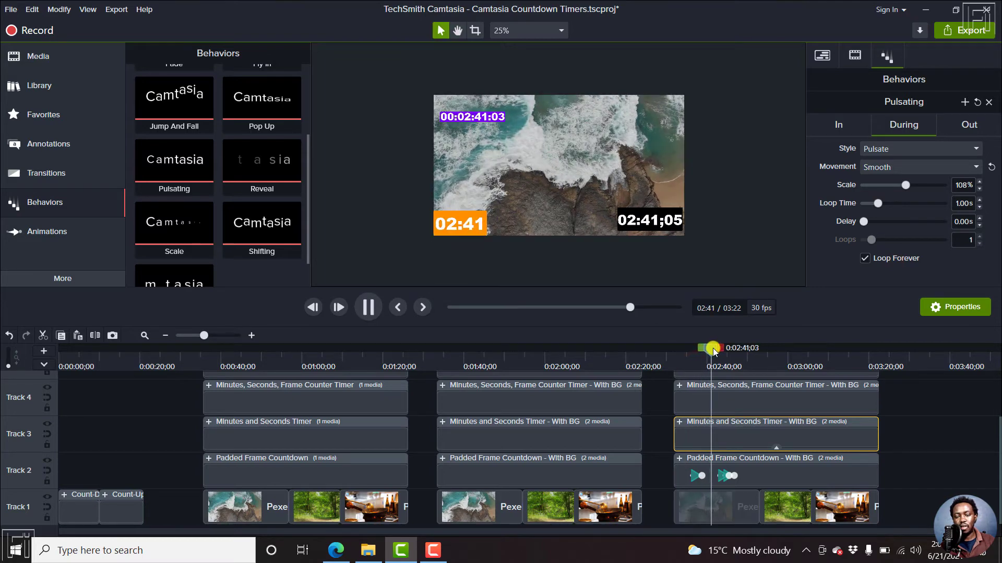
pyautogui.press('space')
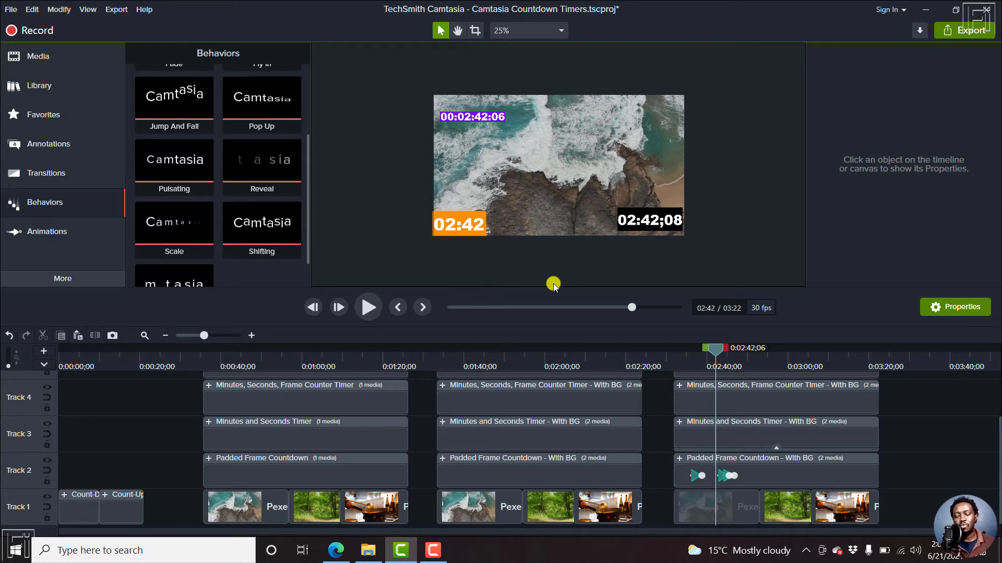
# Step: Delete all stacked behaviors from the Track 2 Padded Frame Countdown - With BG group and scrub to check
pyautogui.click(700, 475)
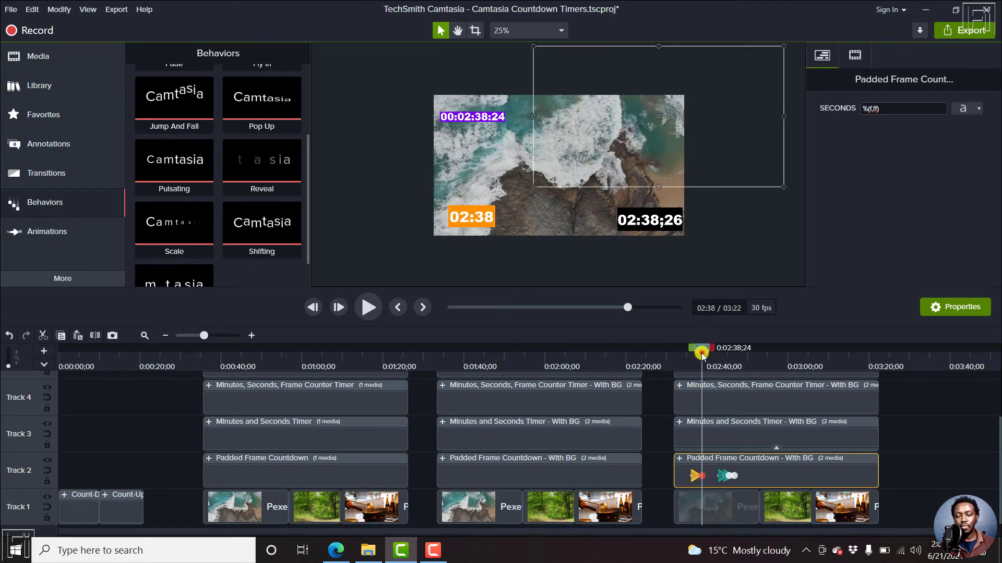
pyautogui.moveTo(702, 356); pyautogui.dragTo(693, 351)
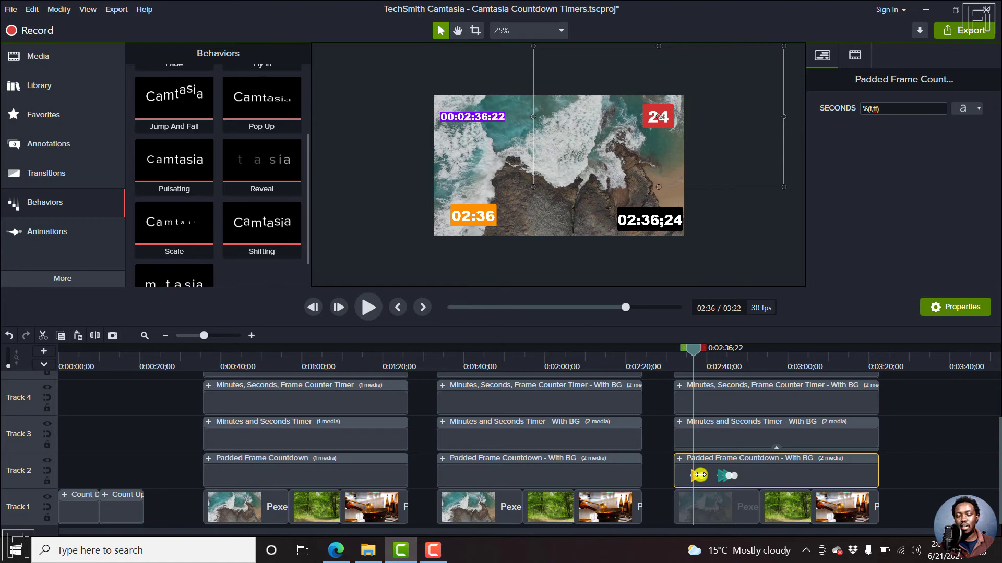
pyautogui.rightClick(701, 474)
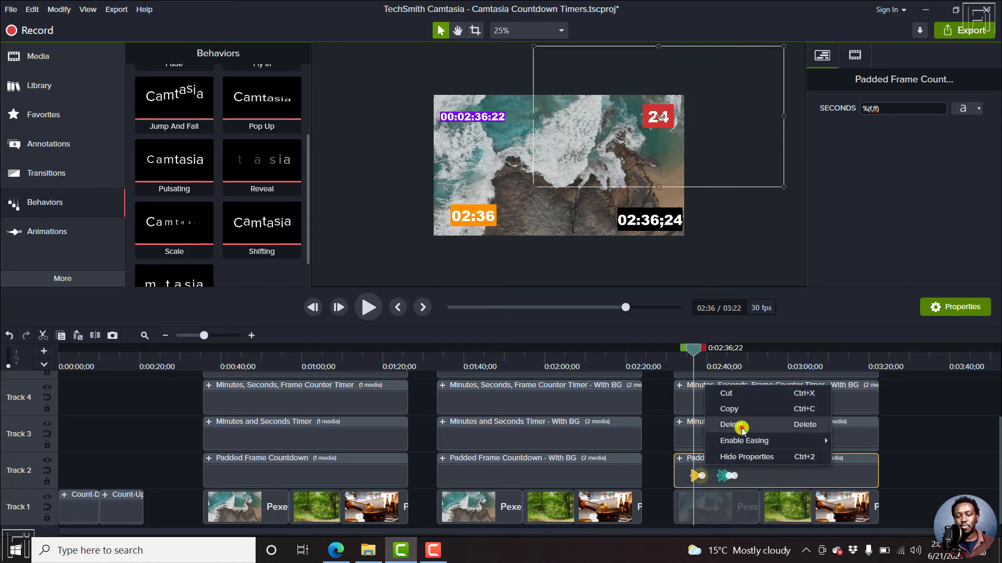
pyautogui.click(743, 428)
pyautogui.click(731, 476)
pyautogui.rightClick(731, 476)
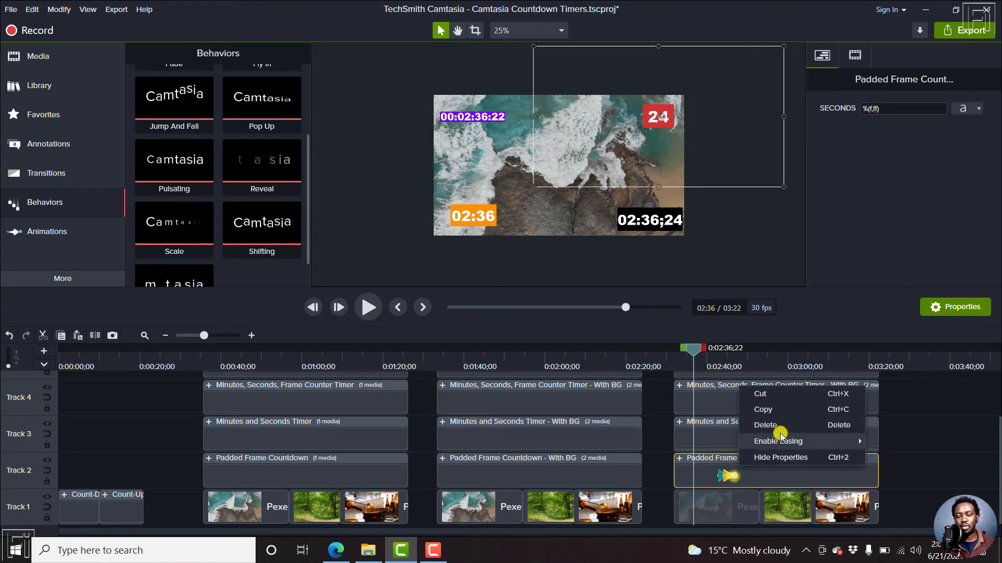
pyautogui.click(778, 427)
pyautogui.click(728, 475)
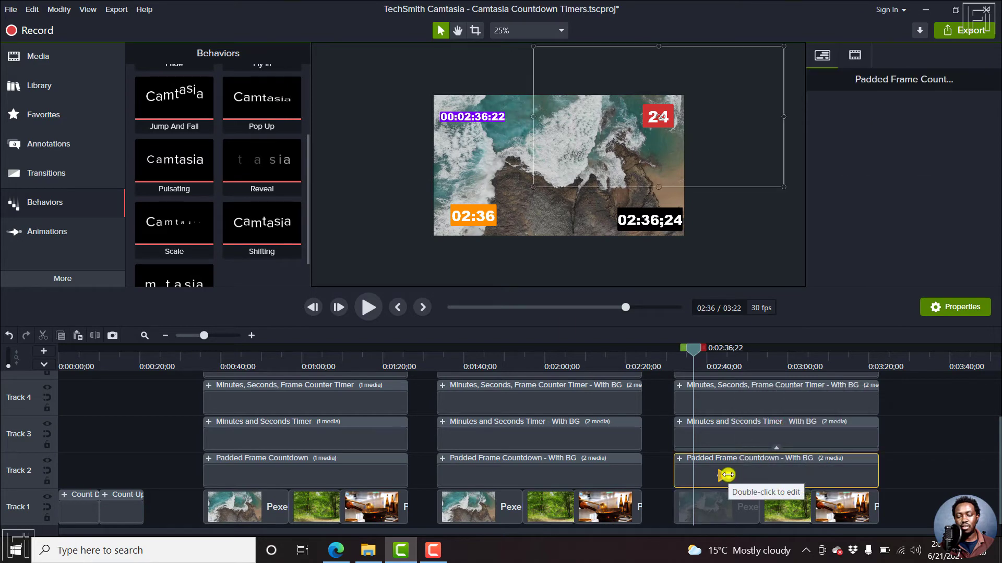
pyautogui.rightClick(727, 474)
pyautogui.click(736, 427)
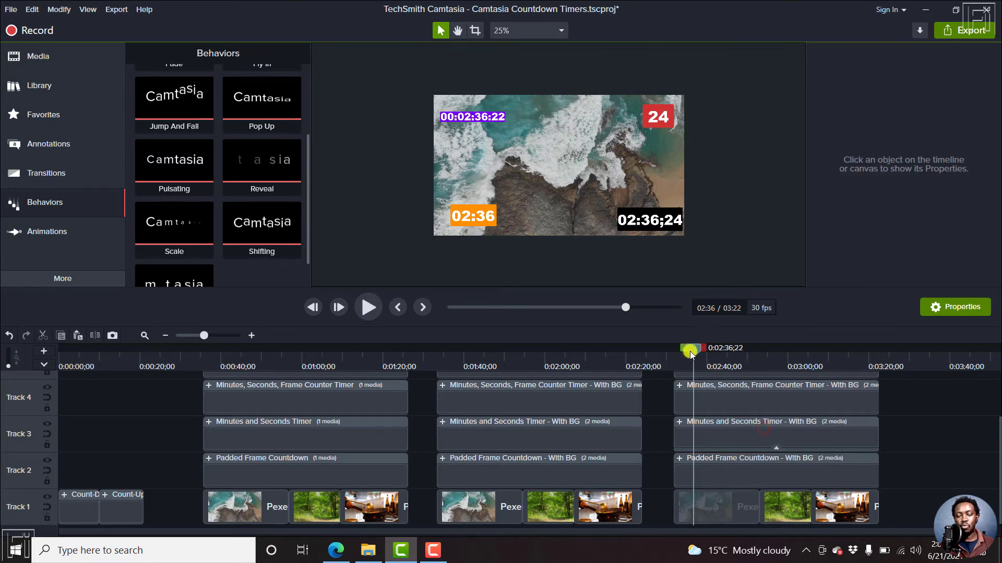
pyautogui.moveTo(690, 354); pyautogui.dragTo(706, 381)
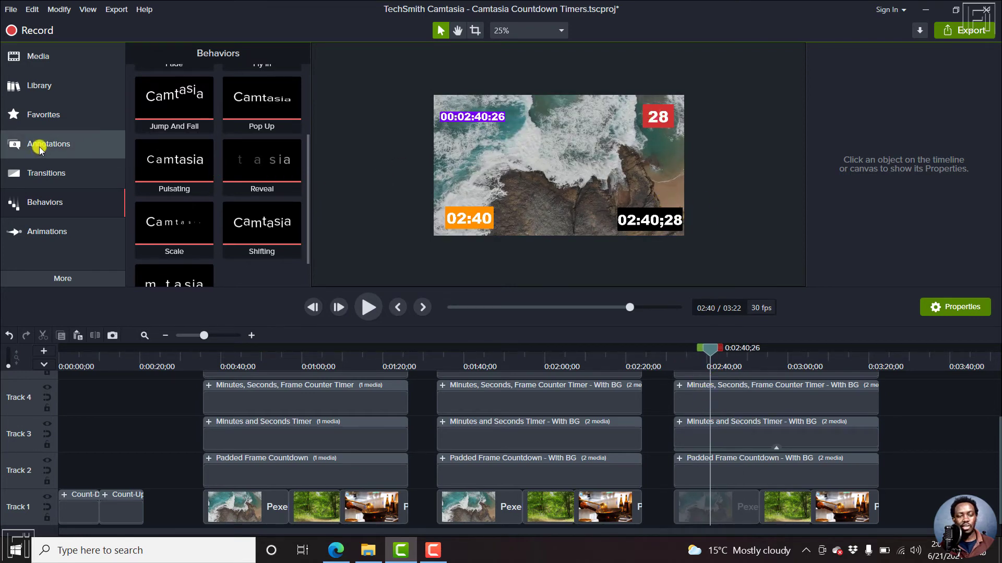
# Step: Add a Full Opacity animation to the Track 2 group and set its opacity to 0%
pyautogui.click(48, 236)
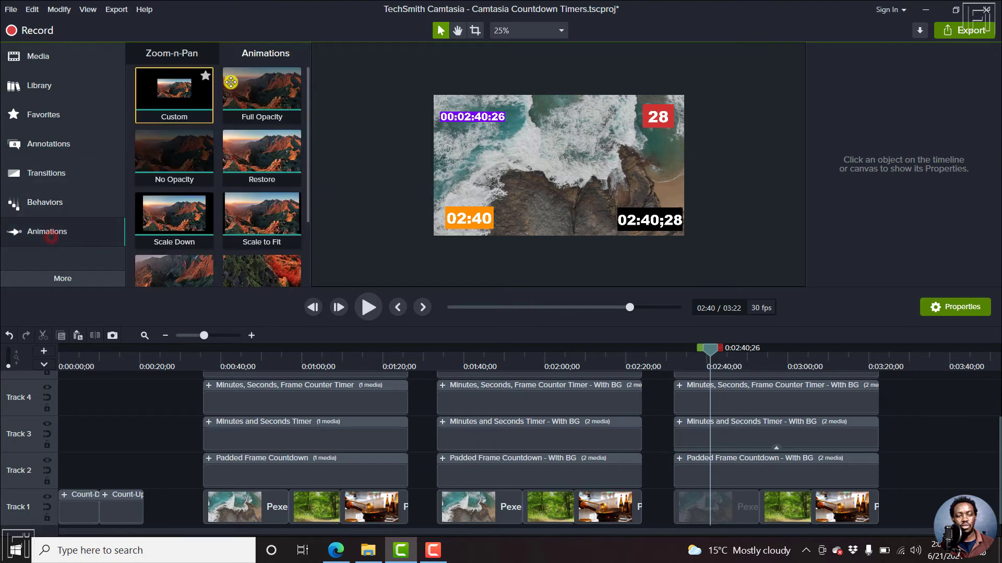
pyautogui.moveTo(253, 94); pyautogui.dragTo(703, 478)
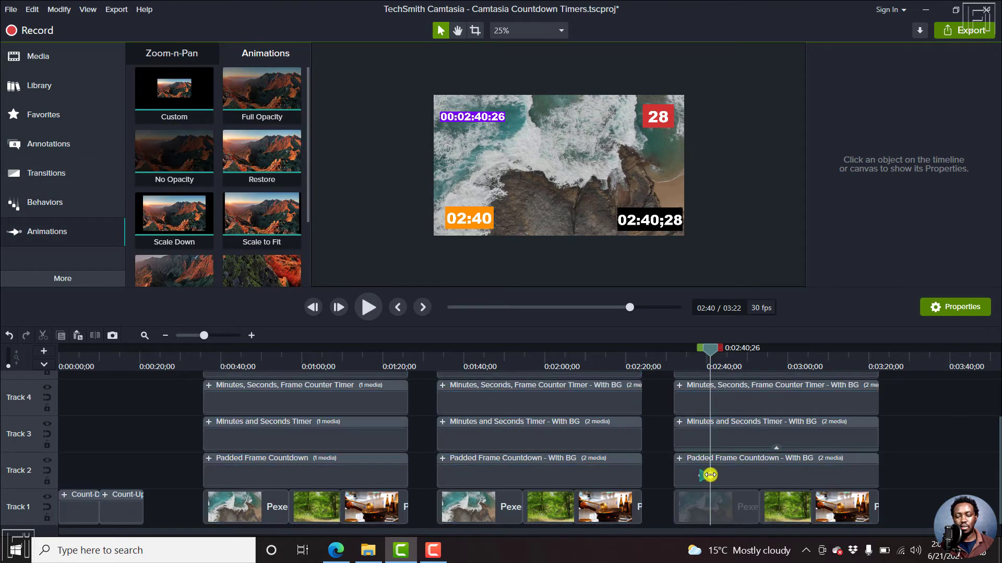
pyautogui.click(706, 475)
pyautogui.click(853, 52)
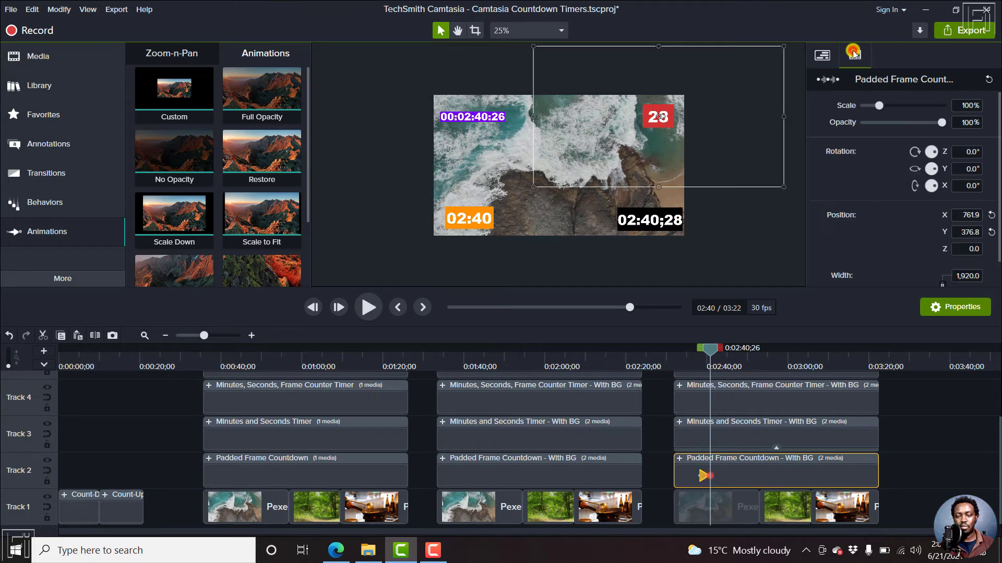
pyautogui.moveTo(941, 124); pyautogui.dragTo(780, 148)
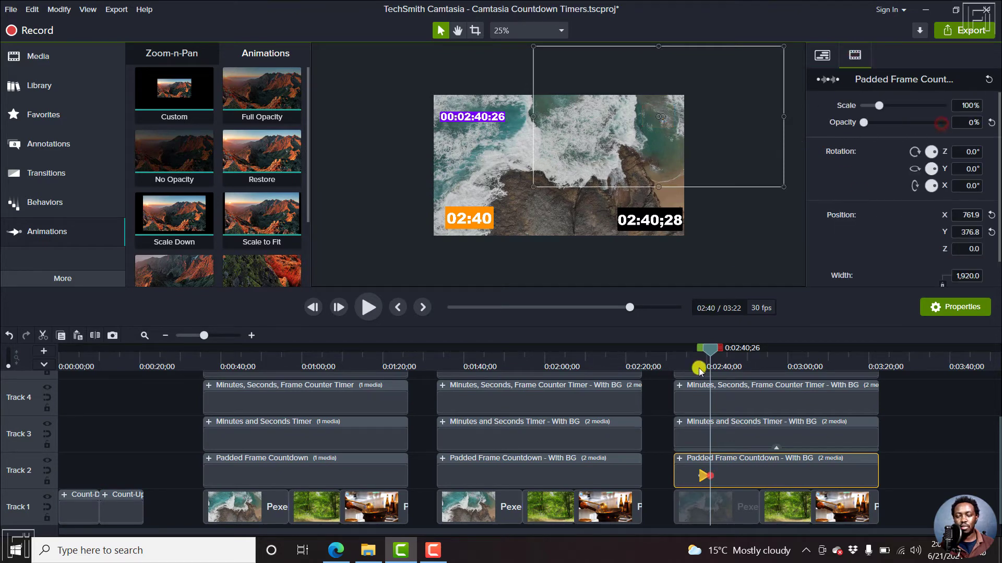
pyautogui.moveTo(714, 343); pyautogui.dragTo(765, 369)
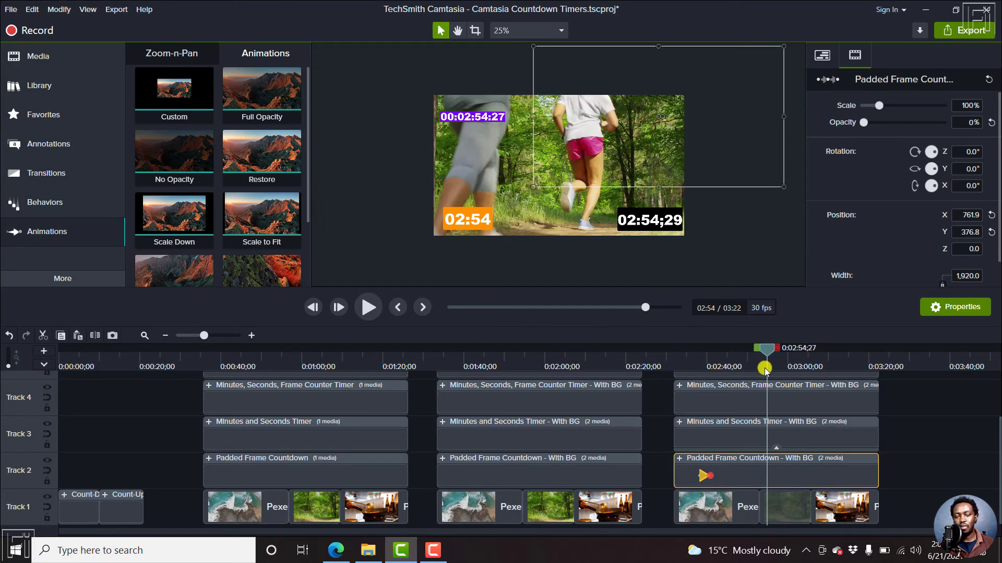
# Step: Add a Restore animation later on the Track 2 clip so the counter reappears
pyautogui.moveTo(297, 163); pyautogui.dragTo(759, 466)
pyautogui.click(743, 360)
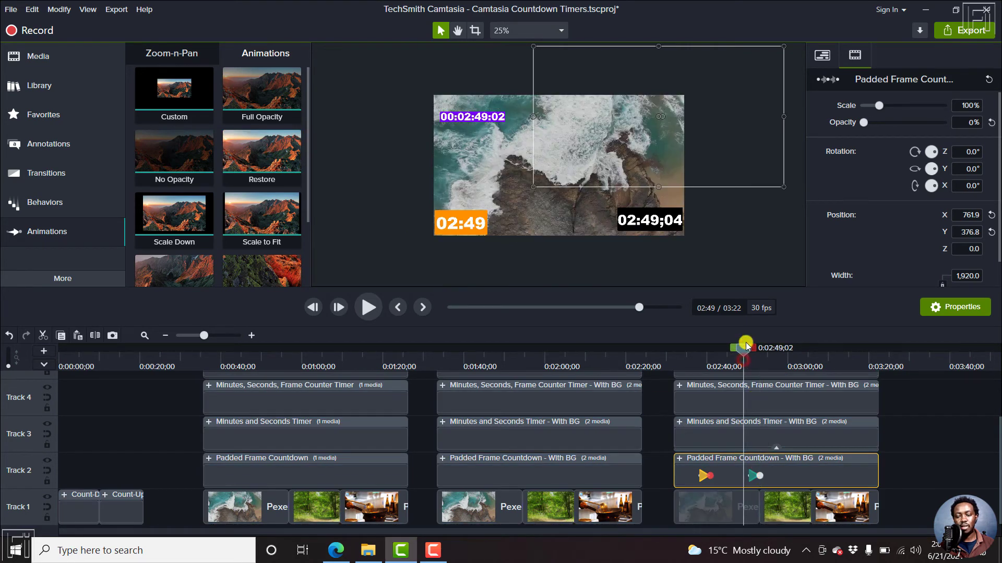
pyautogui.moveTo(743, 350); pyautogui.dragTo(772, 350)
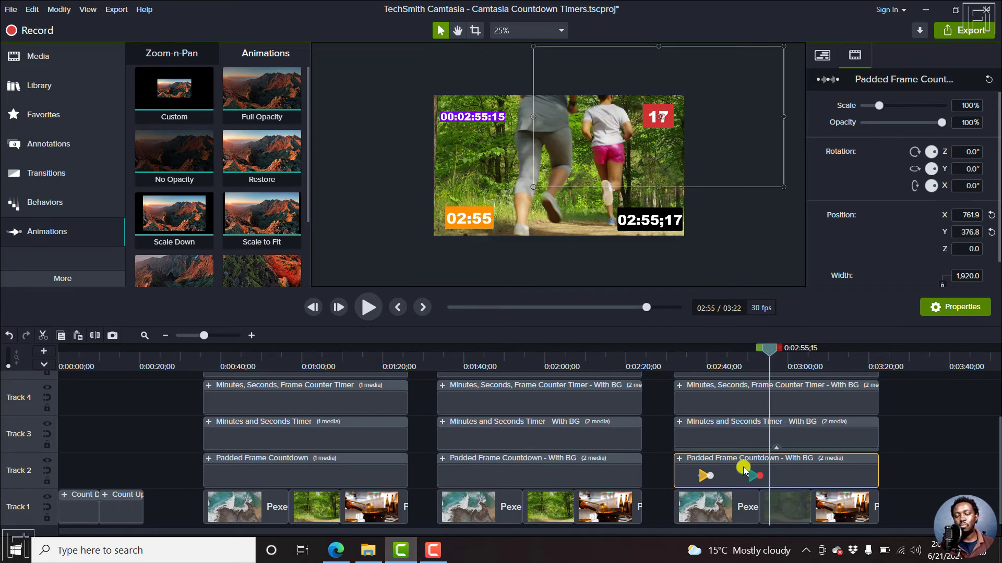
pyautogui.click(726, 472)
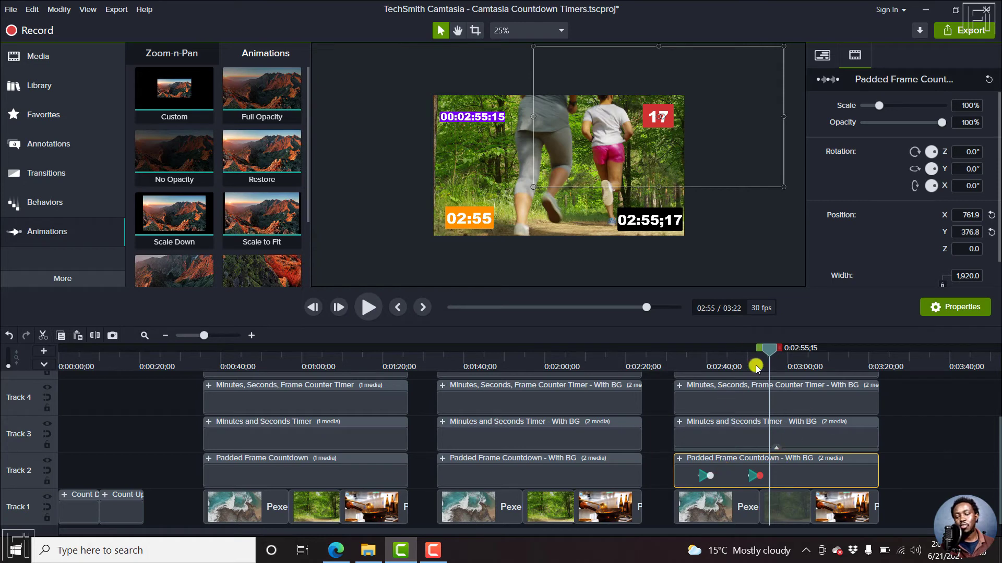
pyautogui.moveTo(768, 349); pyautogui.dragTo(724, 346)
pyautogui.rightClick(725, 347)
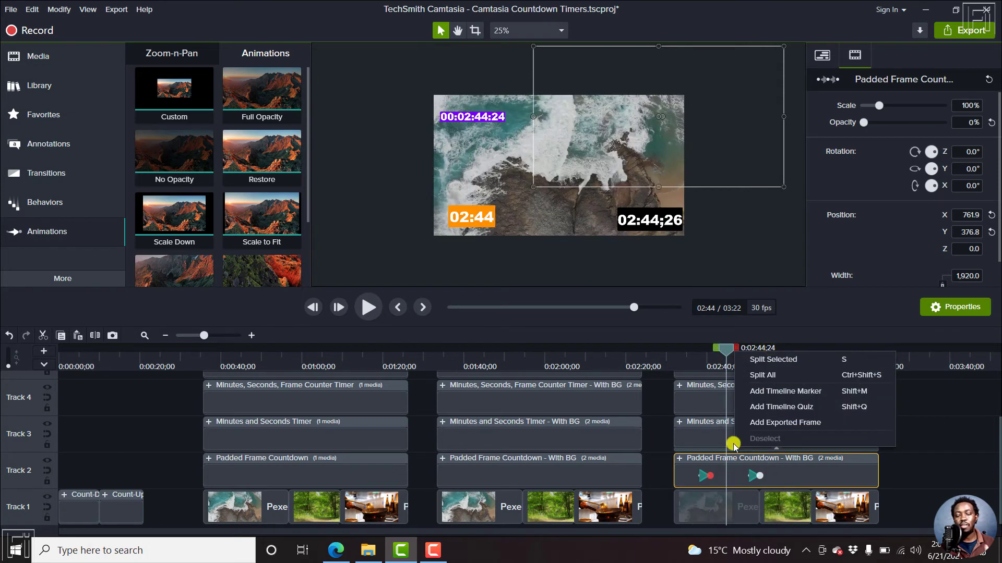
pyautogui.click(934, 432)
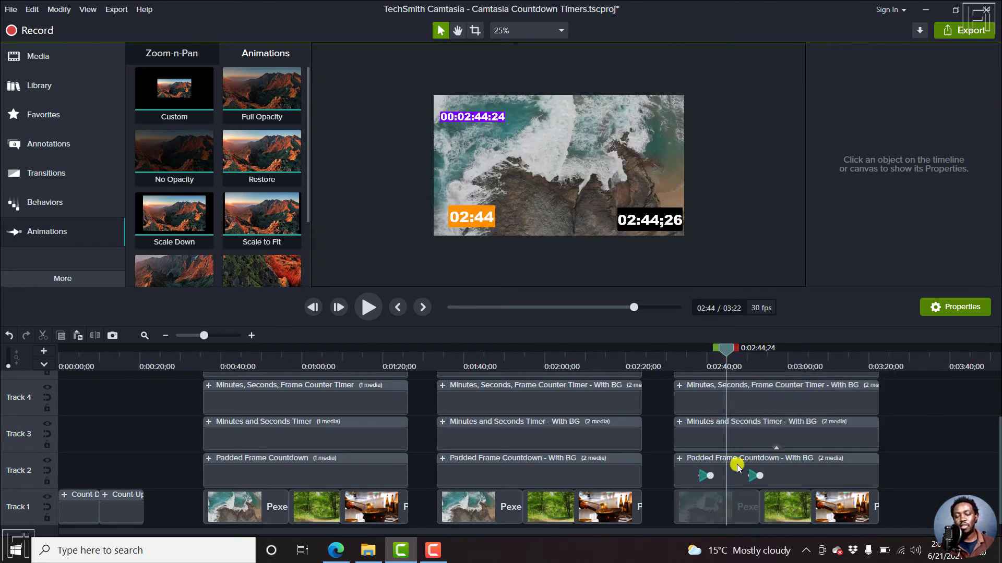
pyautogui.click(777, 480)
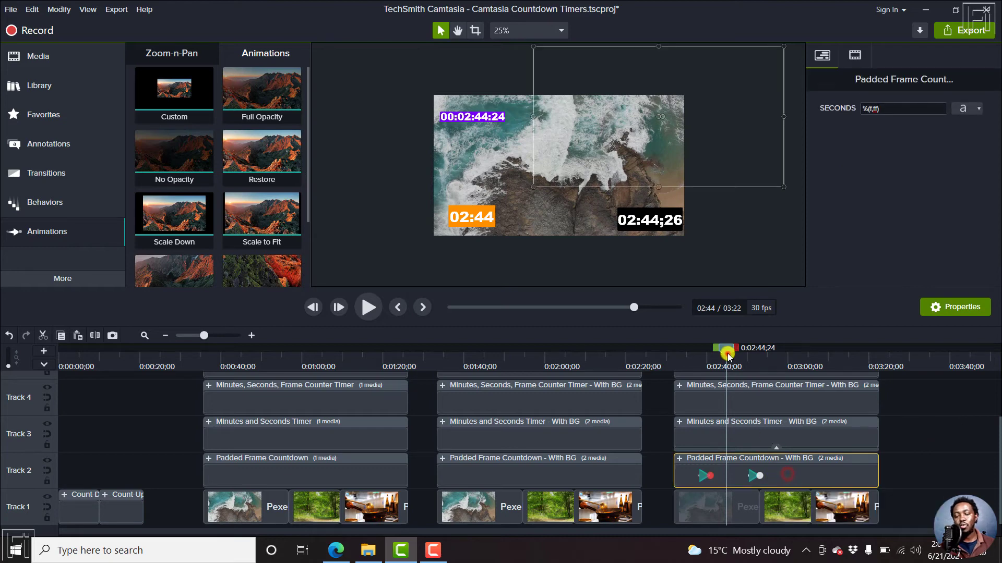
# Step: Add a Custom animation to the Track 2 group, placed between the fade-out and fade-in
pyautogui.moveTo(725, 347); pyautogui.dragTo(801, 414)
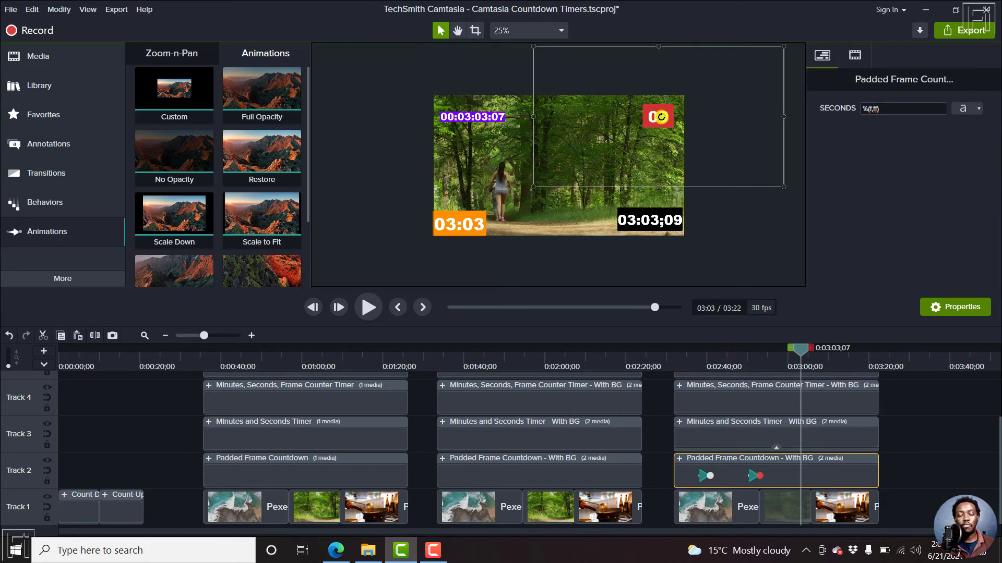
pyautogui.hotkey('ctrl', 'a')
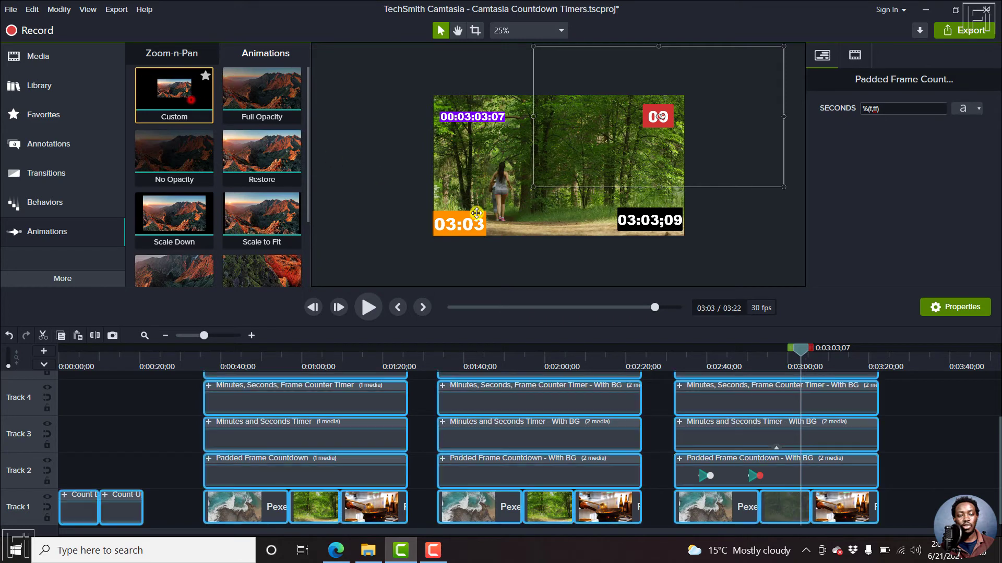
pyautogui.moveTo(191, 99)
pyautogui.mouseDown()
pyautogui.moveTo(754, 432)
pyautogui.moveTo(800, 476)
pyautogui.mouseUp()
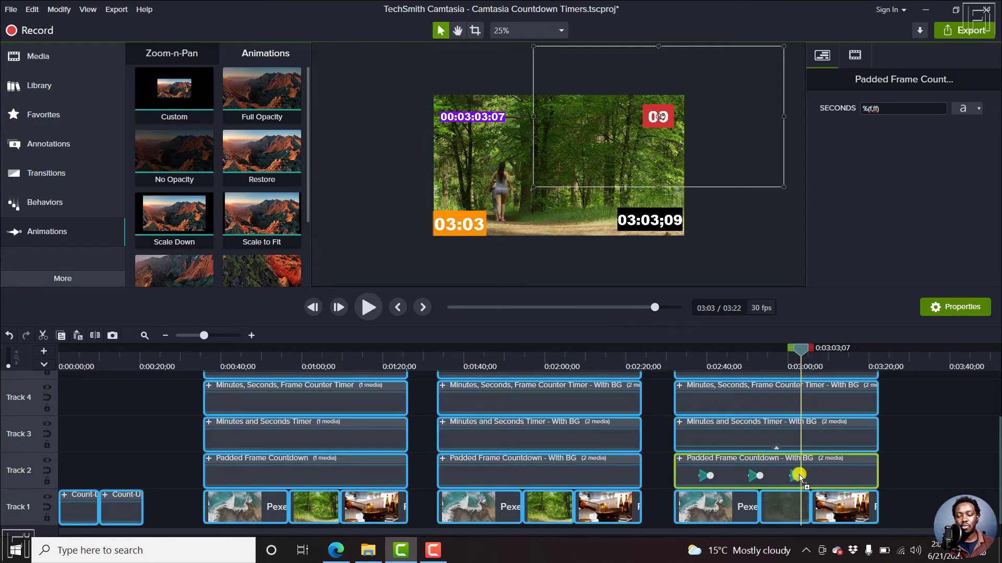
pyautogui.click(799, 475)
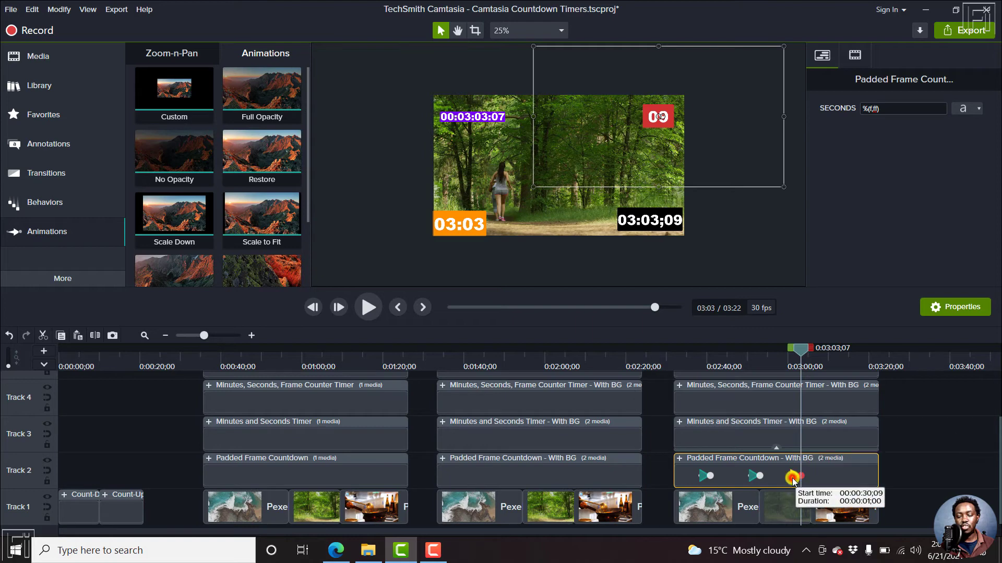
pyautogui.moveTo(792, 477)
pyautogui.mouseDown()
pyautogui.moveTo(720, 477)
pyautogui.moveTo(764, 478)
pyautogui.moveTo(730, 476)
pyautogui.mouseUp()
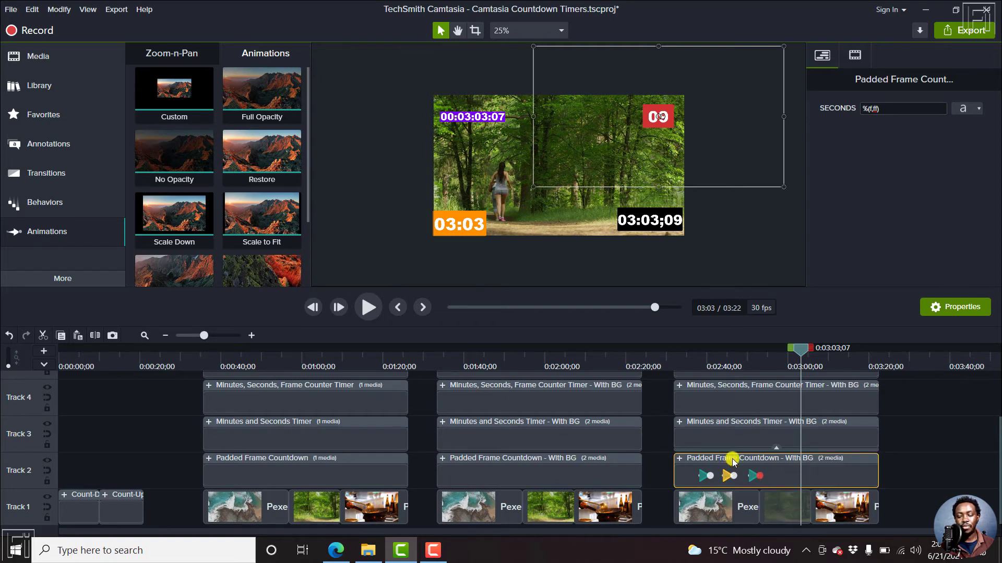
# Step: Move the red counter group from top-right to the bottom centre of the frame
pyautogui.click(730, 355)
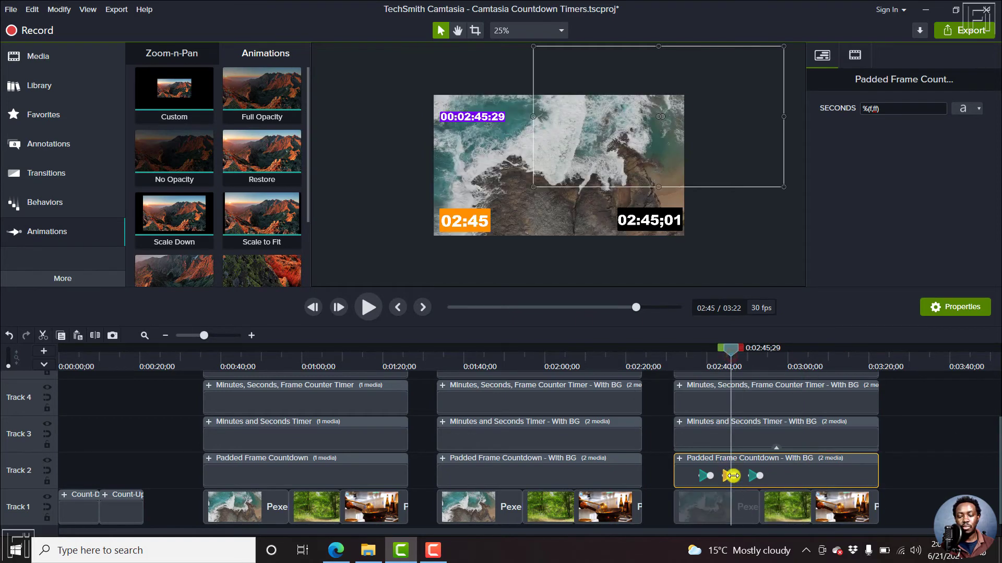
pyautogui.click(733, 476)
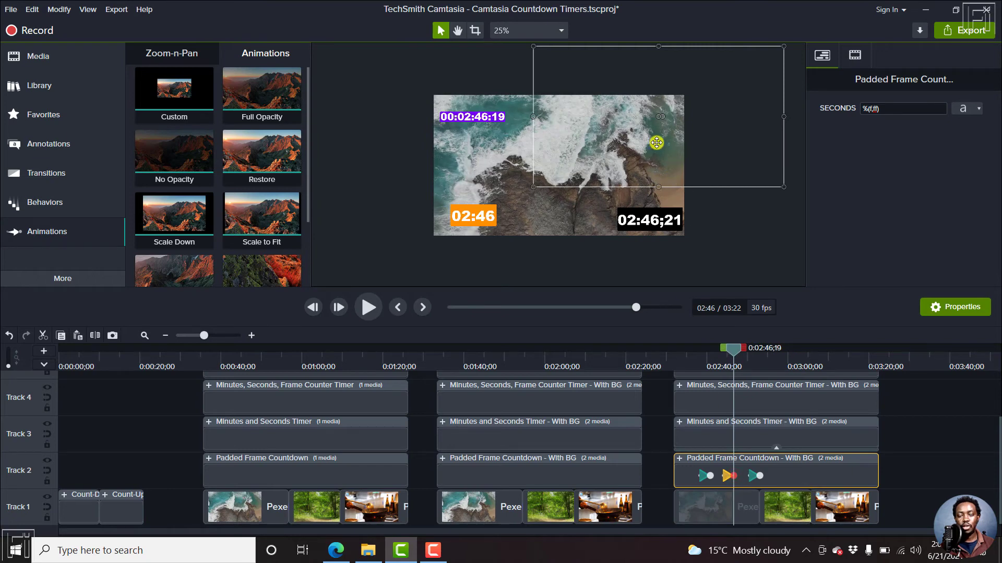
pyautogui.moveTo(656, 142); pyautogui.dragTo(586, 173)
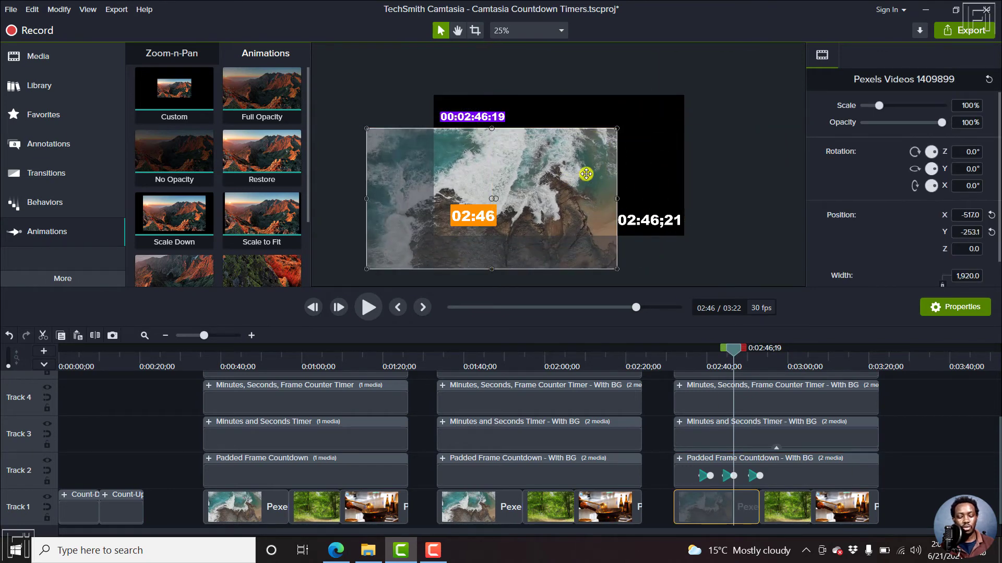
pyautogui.hotkey('ctrl', 'z')
pyautogui.click(781, 475)
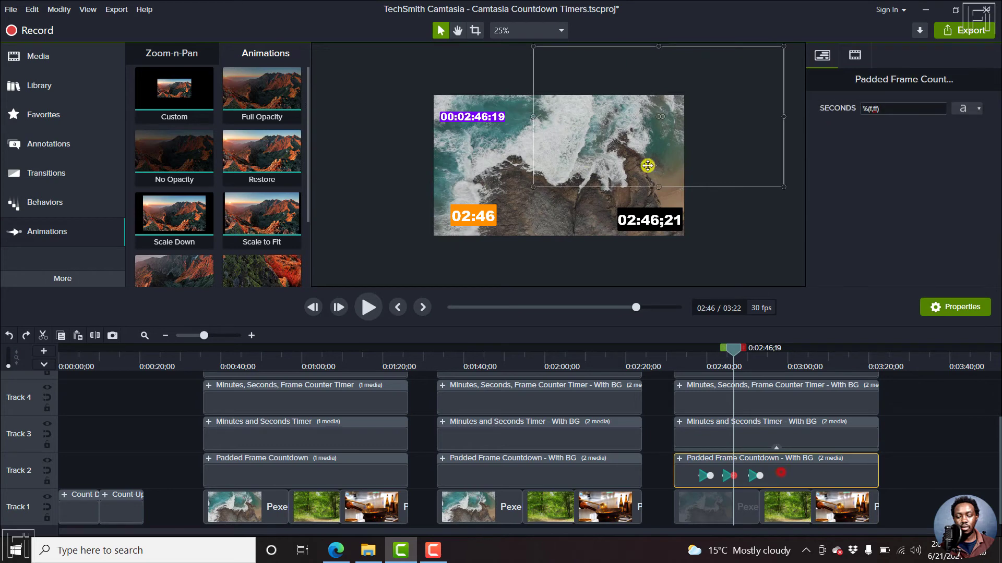
pyautogui.moveTo(738, 105); pyautogui.dragTo(638, 201)
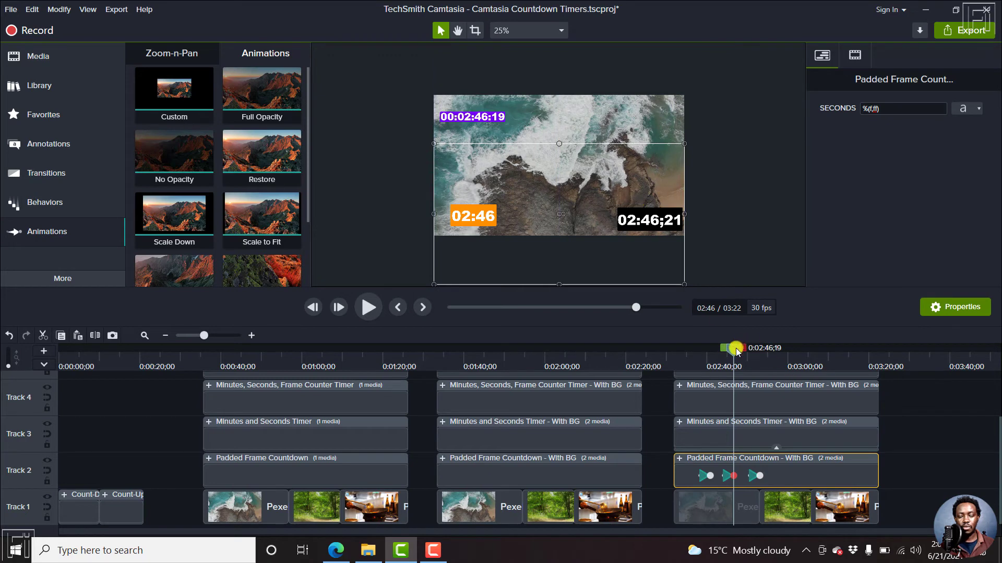
pyautogui.moveTo(736, 351); pyautogui.dragTo(789, 363)
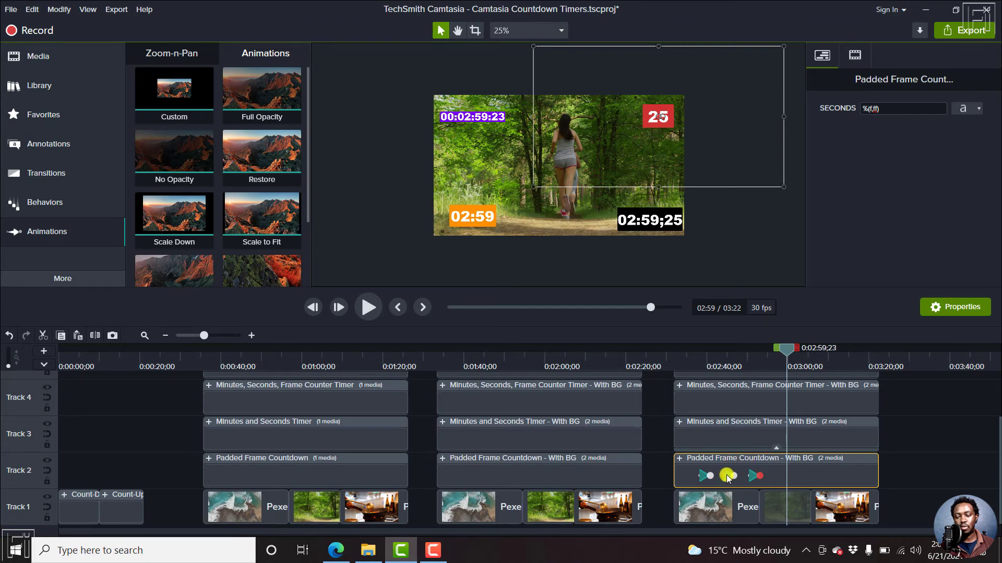
# Step: Shift the custom animation later on the clip and preview the animations from 2:33
pyautogui.moveTo(728, 476); pyautogui.dragTo(778, 479)
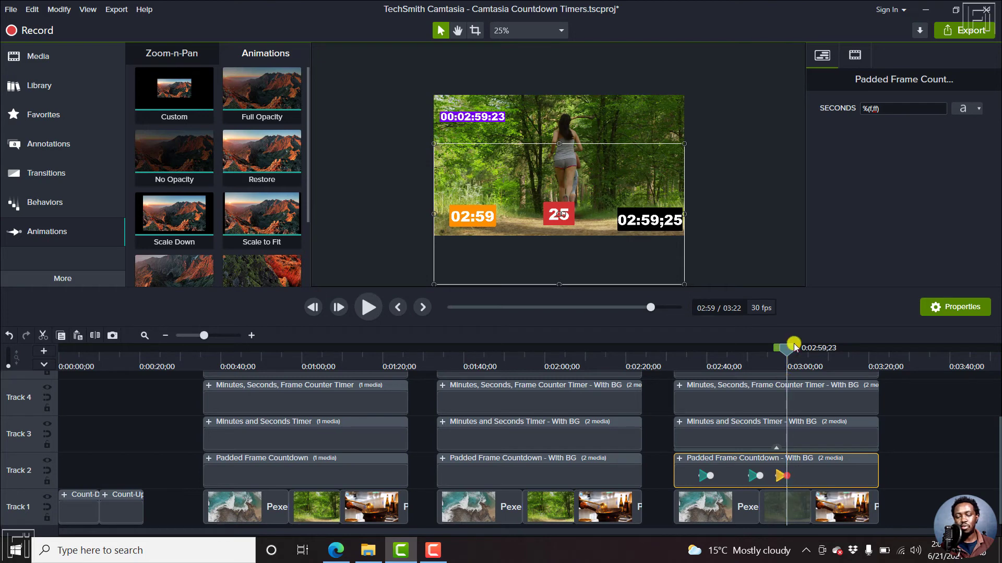
pyautogui.moveTo(789, 346)
pyautogui.mouseDown()
pyautogui.moveTo(708, 356)
pyautogui.moveTo(722, 359)
pyautogui.mouseUp()
pyautogui.click(747, 477)
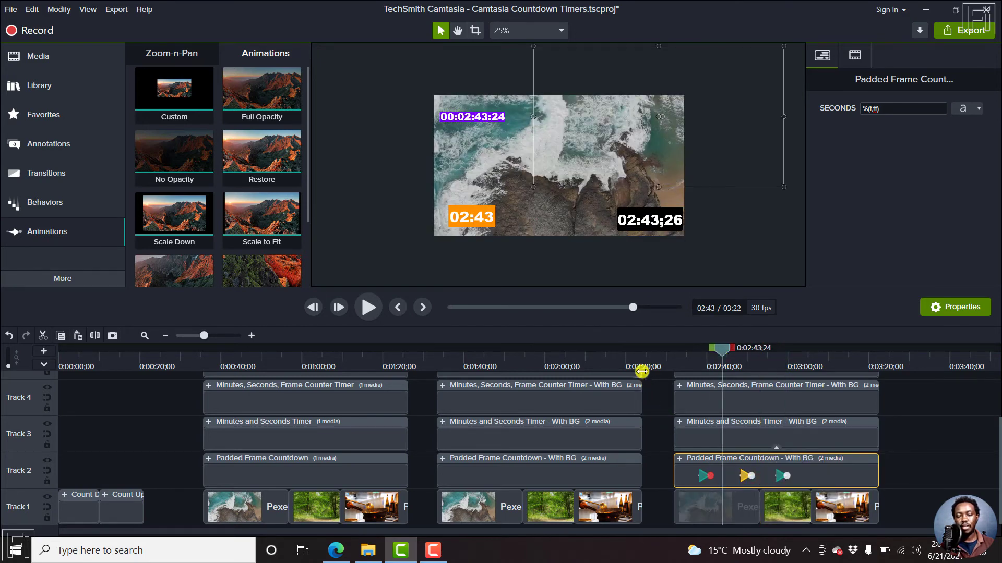
pyautogui.click(682, 366)
pyautogui.press('space')
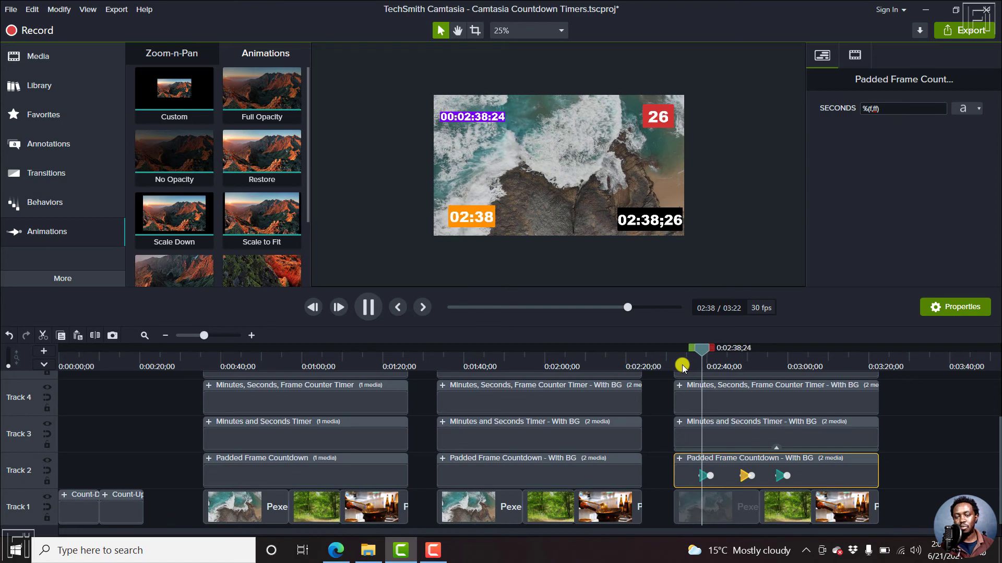
pyautogui.press('space')
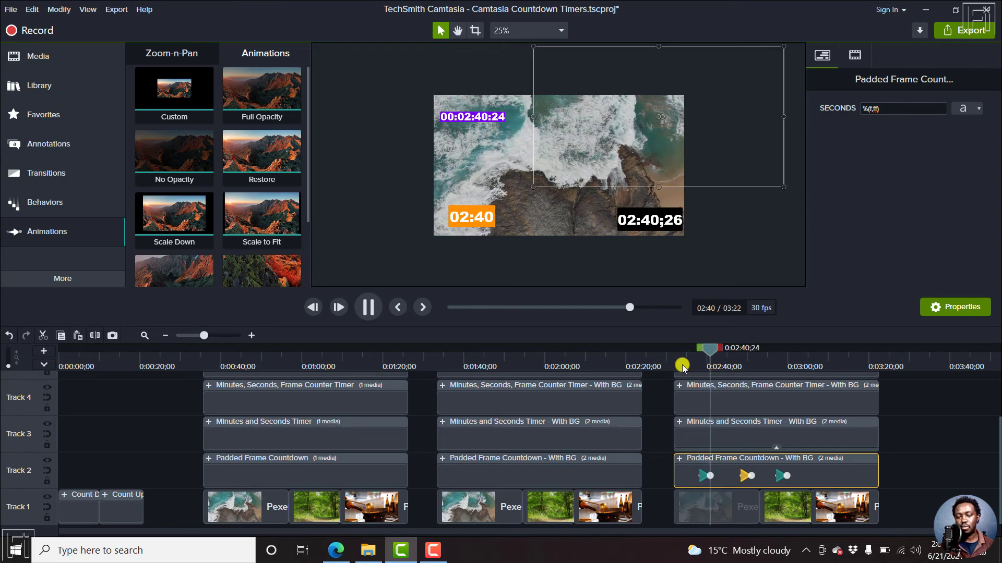
# Step: Play the third timer group from 2:51, then save the project with Ctrl+S
pyautogui.moveTo(711, 359); pyautogui.dragTo(756, 362)
pyautogui.press('space')
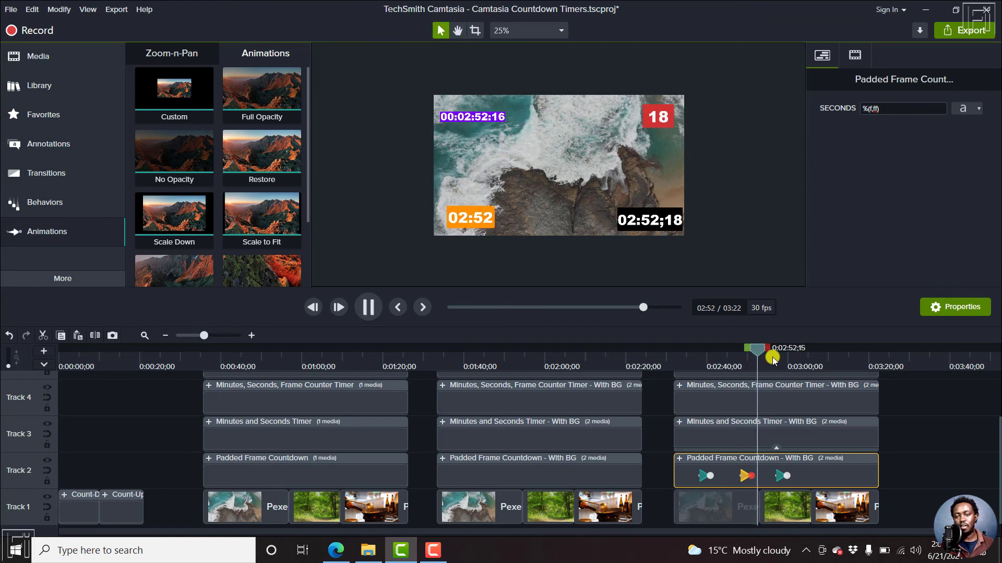
pyautogui.press('space')
pyautogui.press('space')
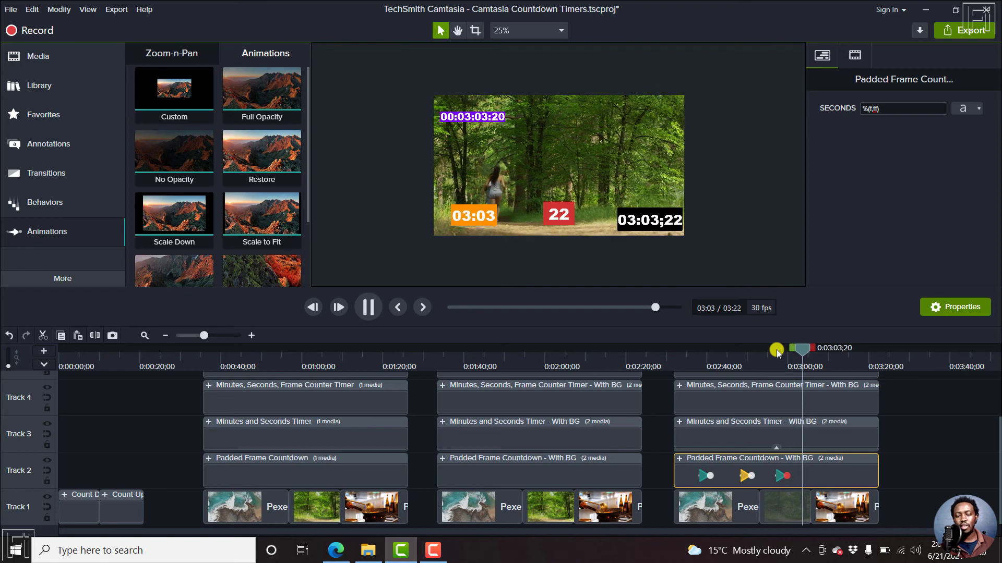
pyautogui.click(909, 398)
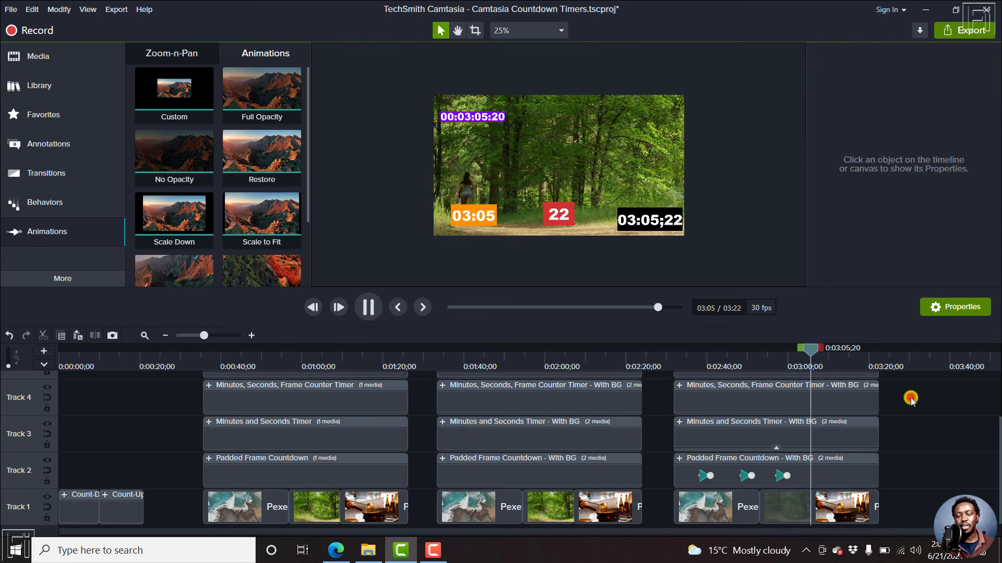
pyautogui.press('space')
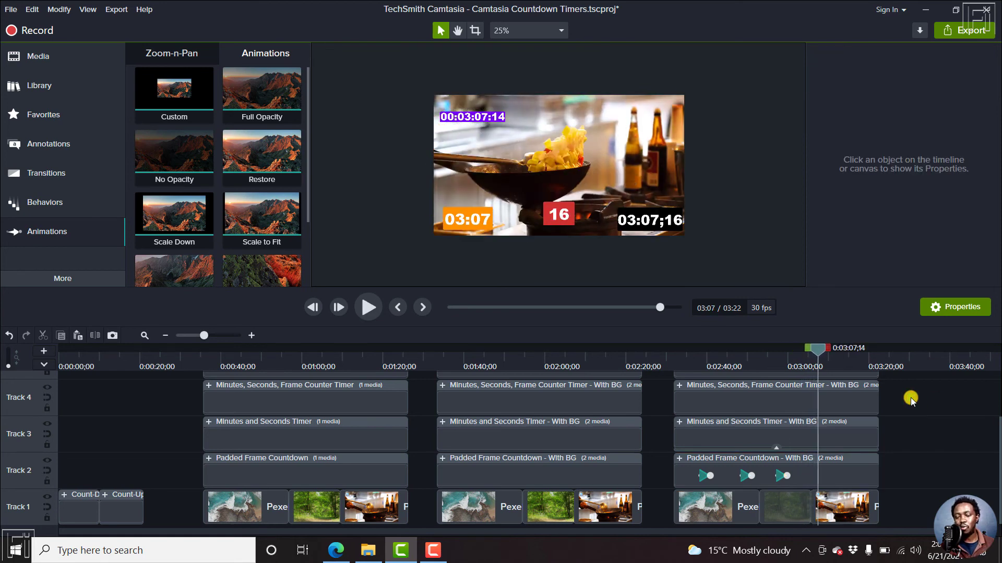
pyautogui.hotkey('ctrl', 's')
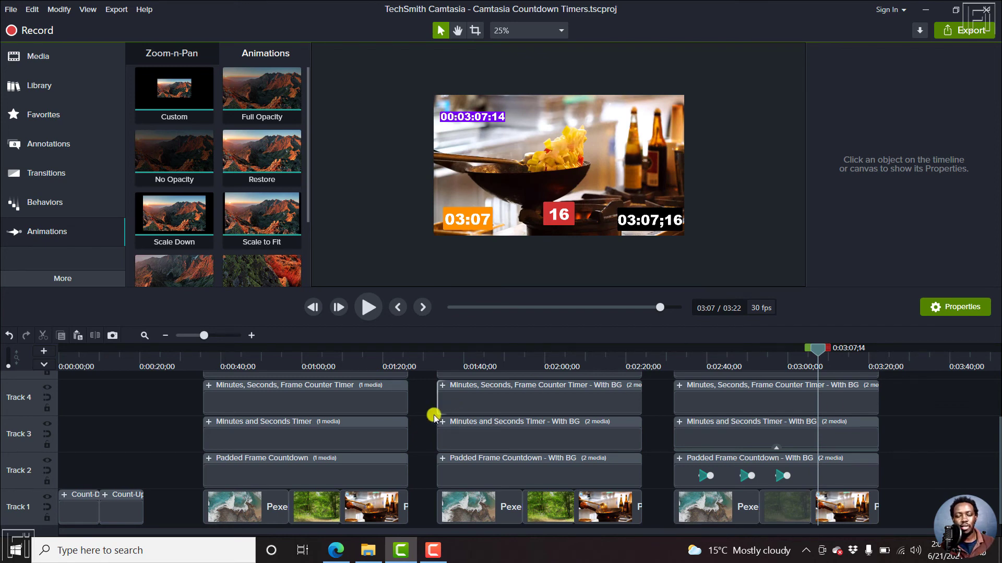
# Step: Change the fill of the square behind the counter at 02:05 from yellow to pink
pyautogui.click(565, 349)
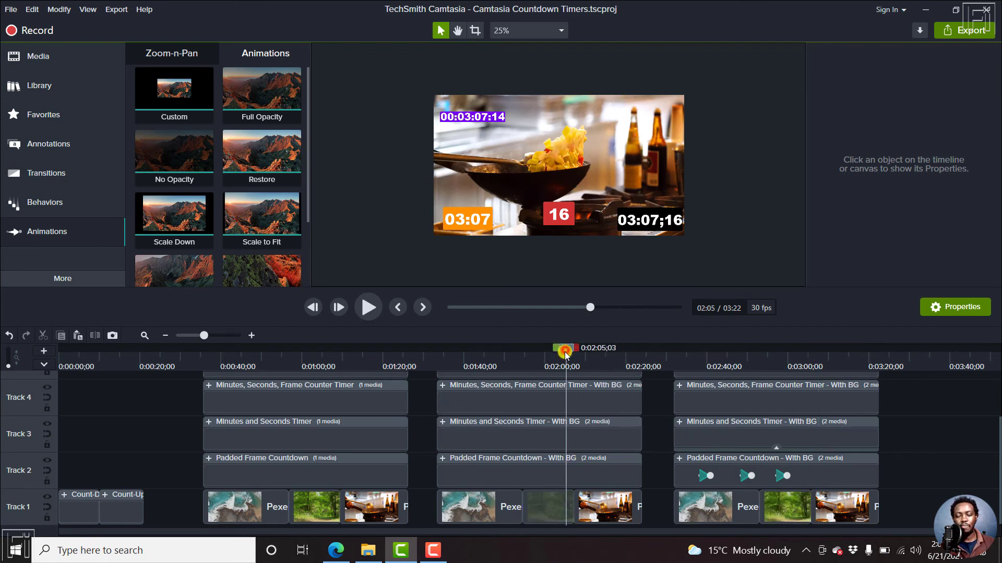
pyautogui.click(556, 473)
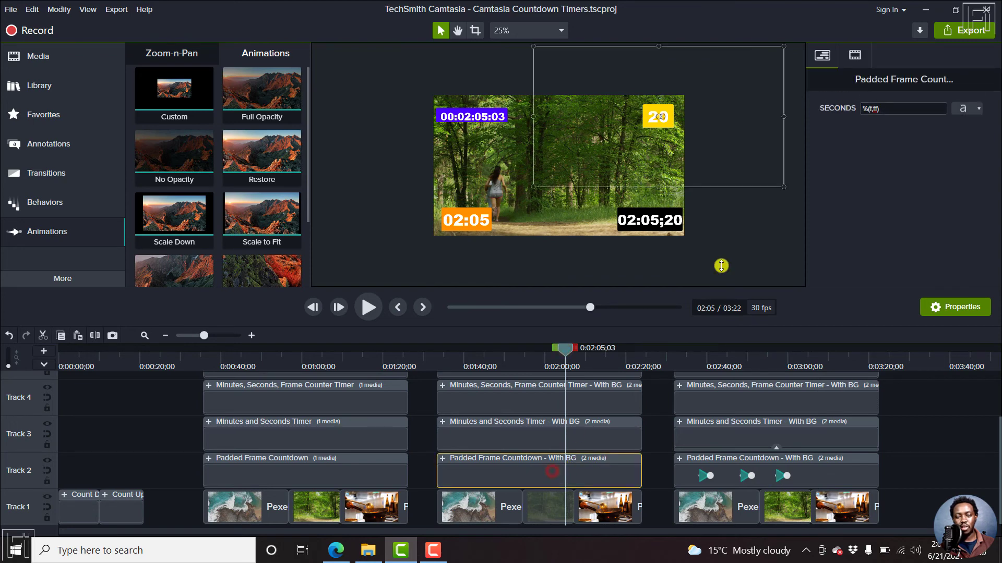
pyautogui.click(855, 56)
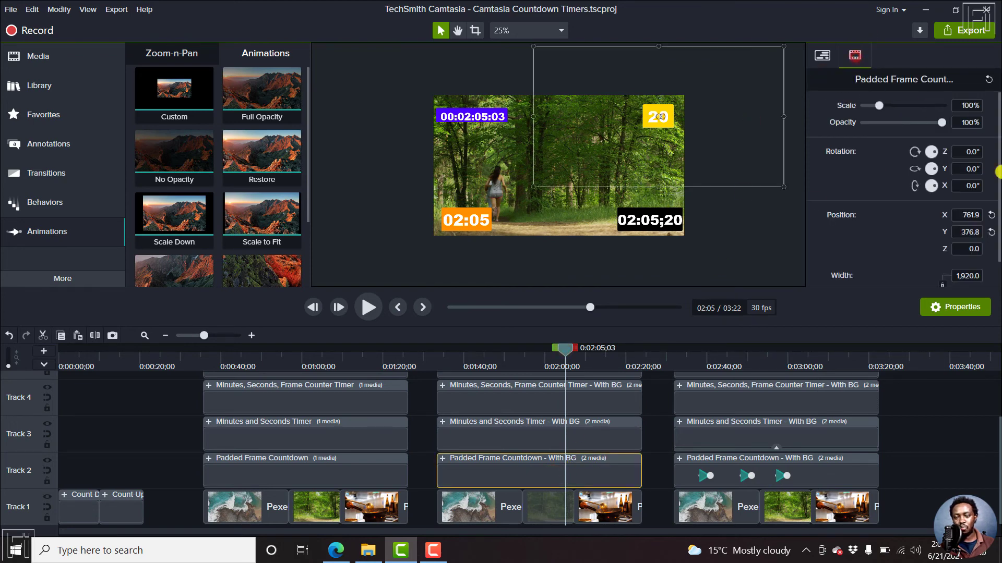
pyautogui.scroll(-1, 998, 173)
pyautogui.scroll(1, 998, 172)
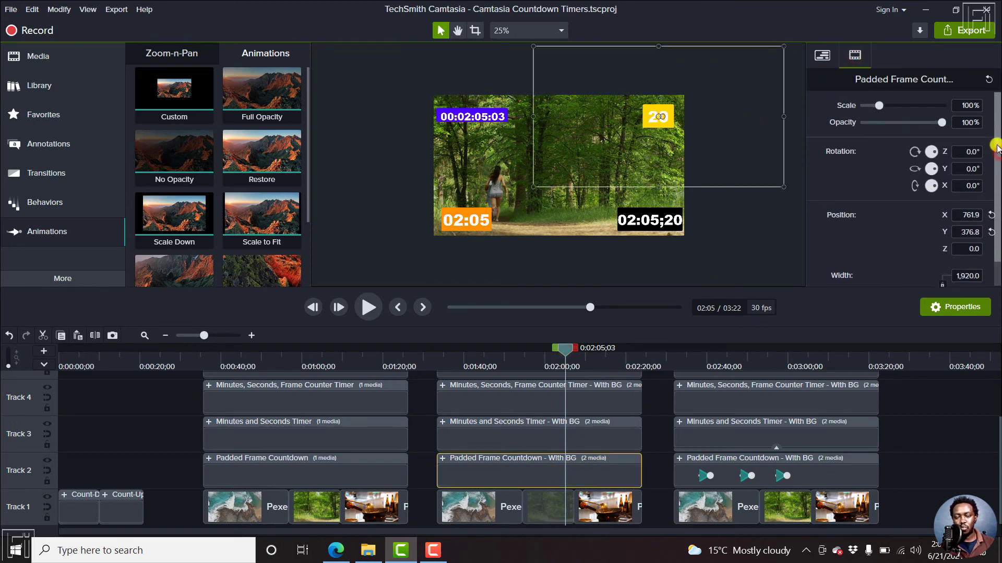
pyautogui.click(442, 458)
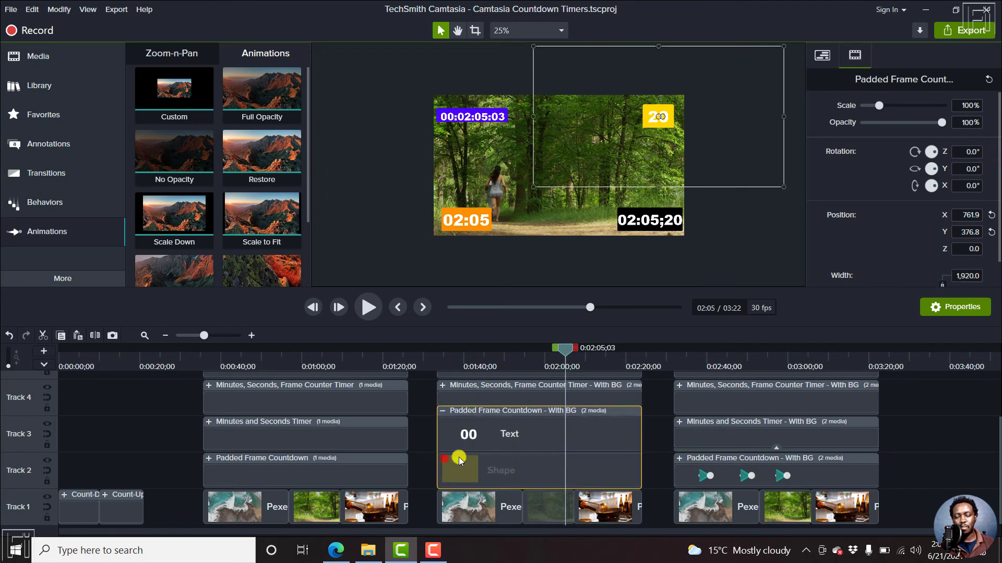
pyautogui.click(498, 465)
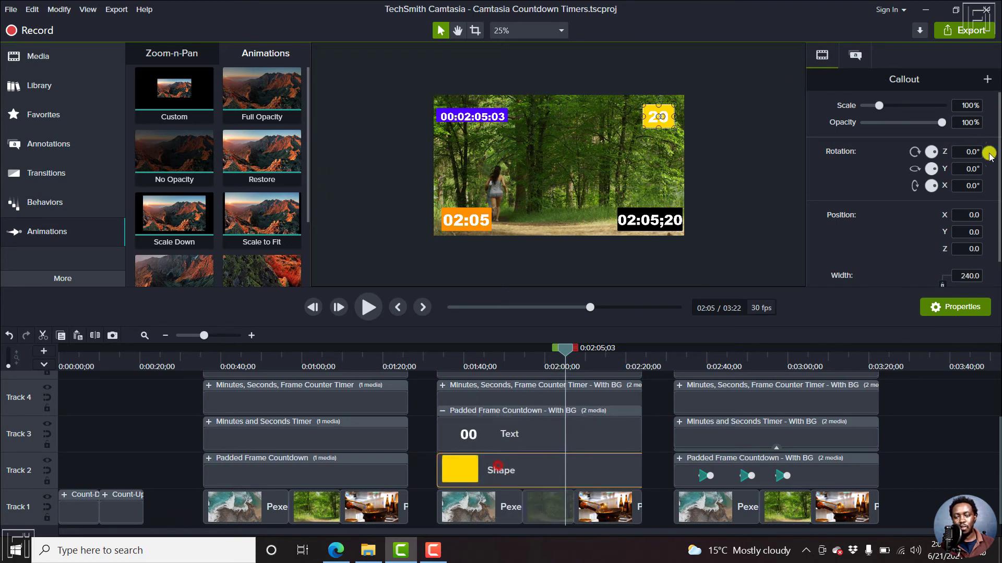
pyautogui.click(851, 55)
pyautogui.click(962, 191)
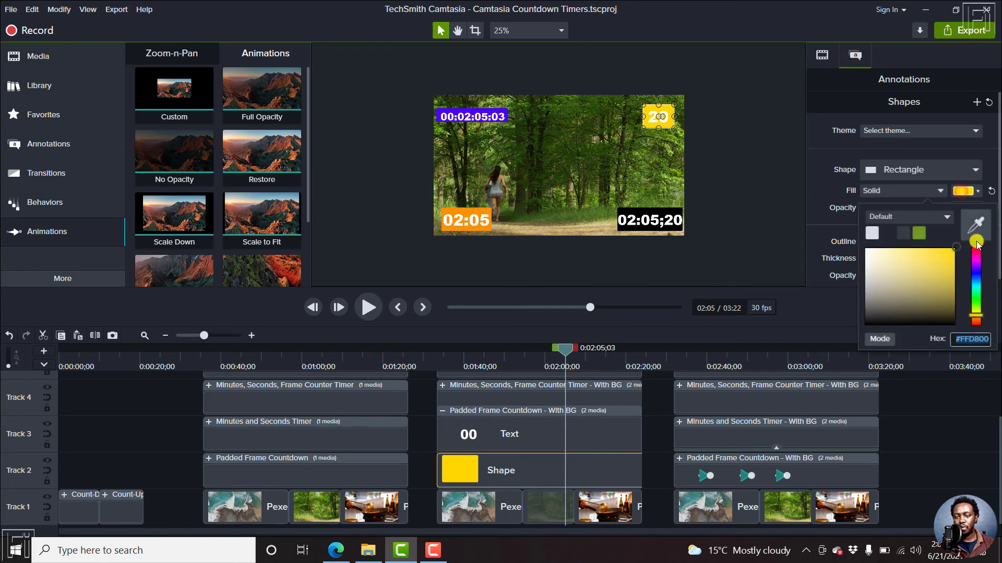
pyautogui.moveTo(977, 245); pyautogui.dragTo(977, 256)
pyautogui.click(917, 420)
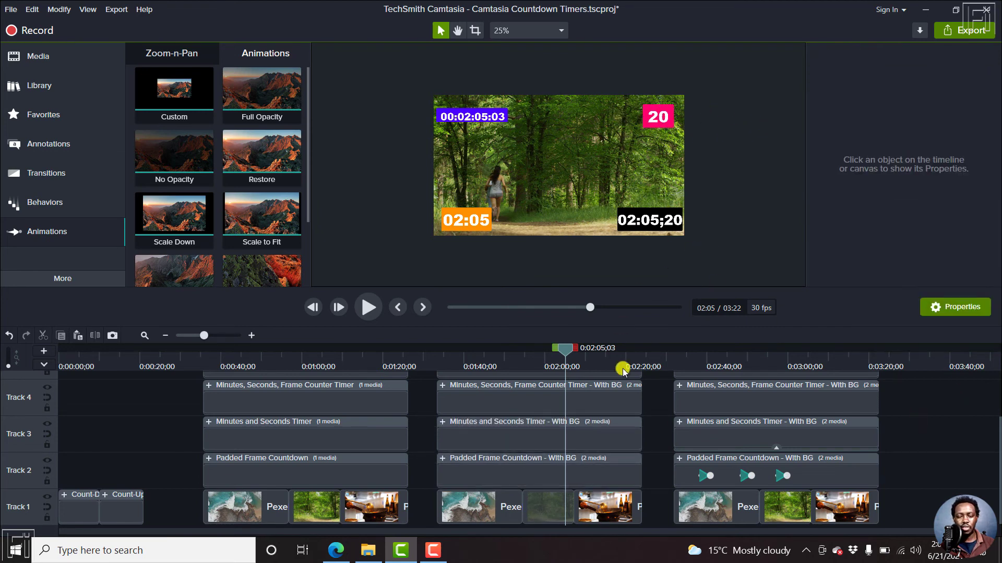
# Step: Add the pink Padded Frame Countdown - With BG group to the count-down-wheel library under its existing name
pyautogui.rightClick(552, 479)
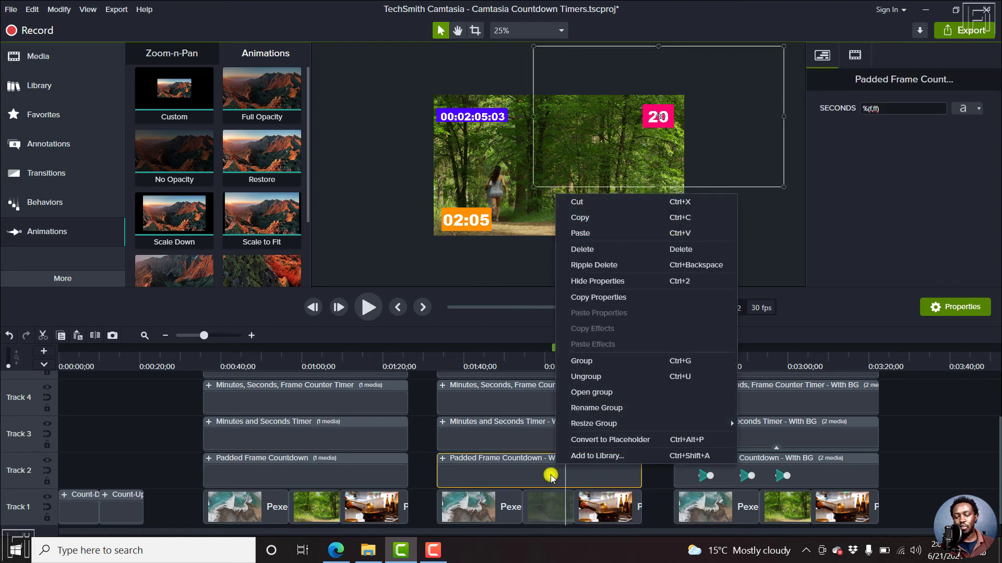
pyautogui.click(613, 455)
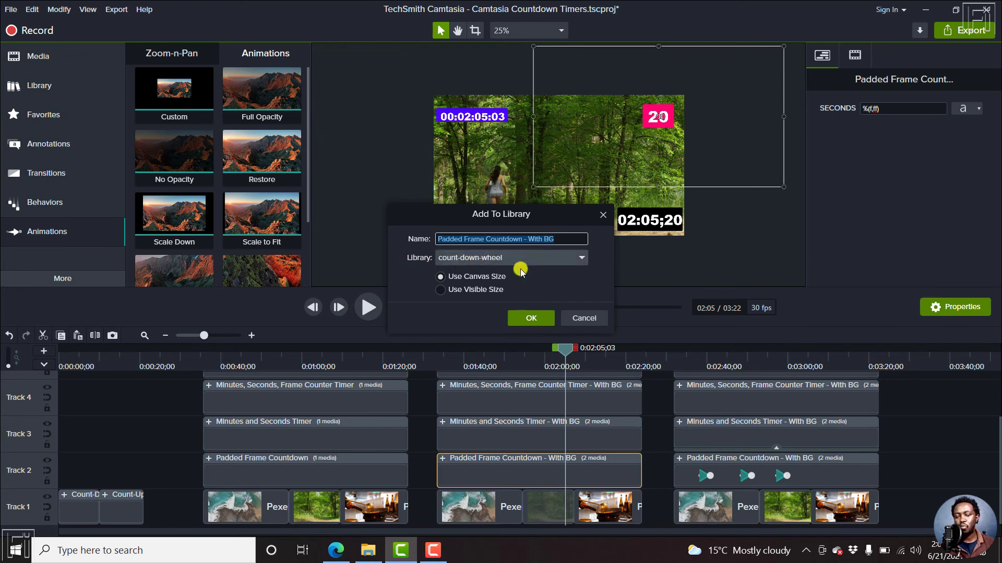
pyautogui.click(534, 314)
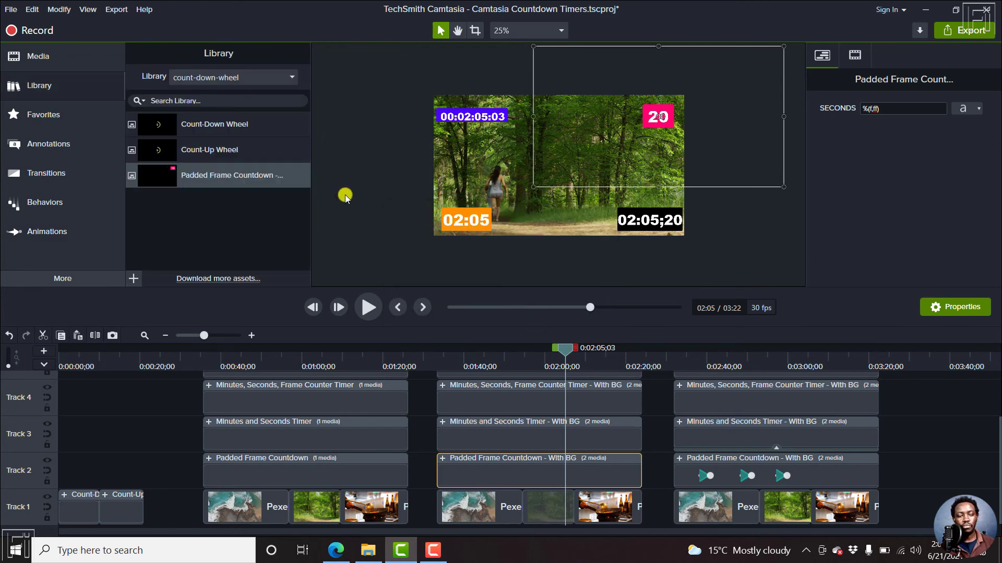
# Step: Place the Pexels Videos 1409899 ocean clip at the end of the timeline
pyautogui.click(969, 370)
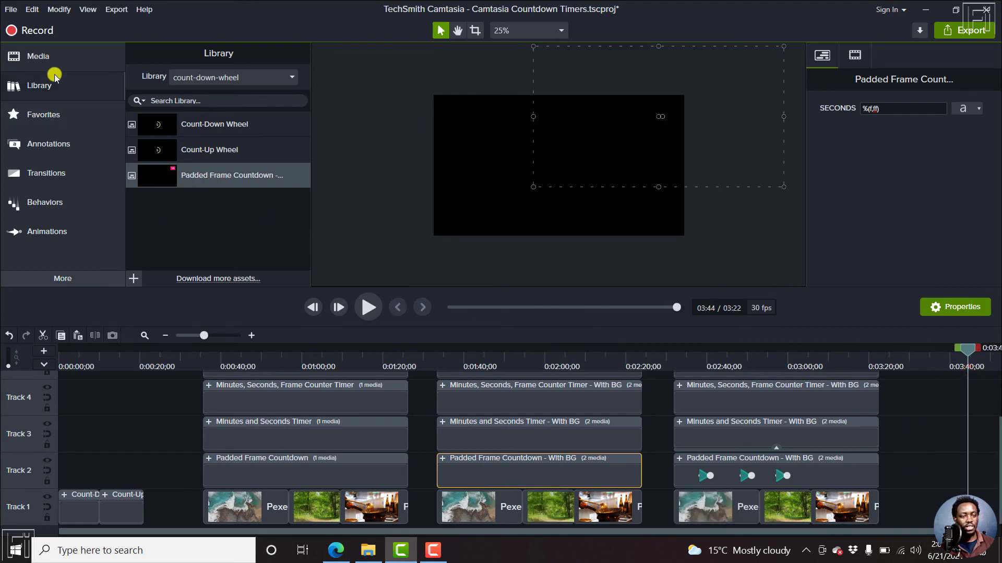
pyautogui.click(50, 58)
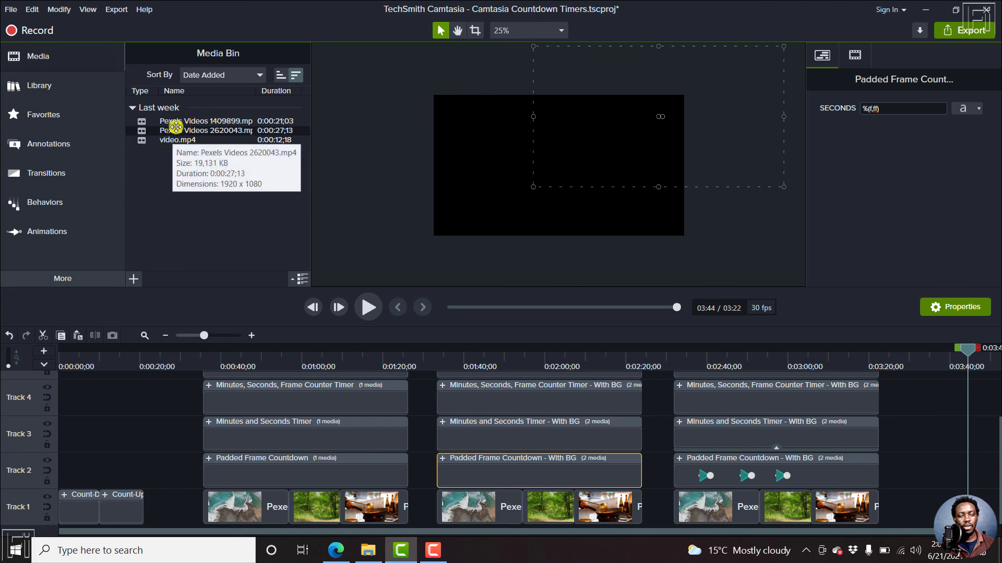
pyautogui.moveTo(176, 121); pyautogui.dragTo(962, 501)
pyautogui.moveTo(872, 530); pyautogui.dragTo(998, 538)
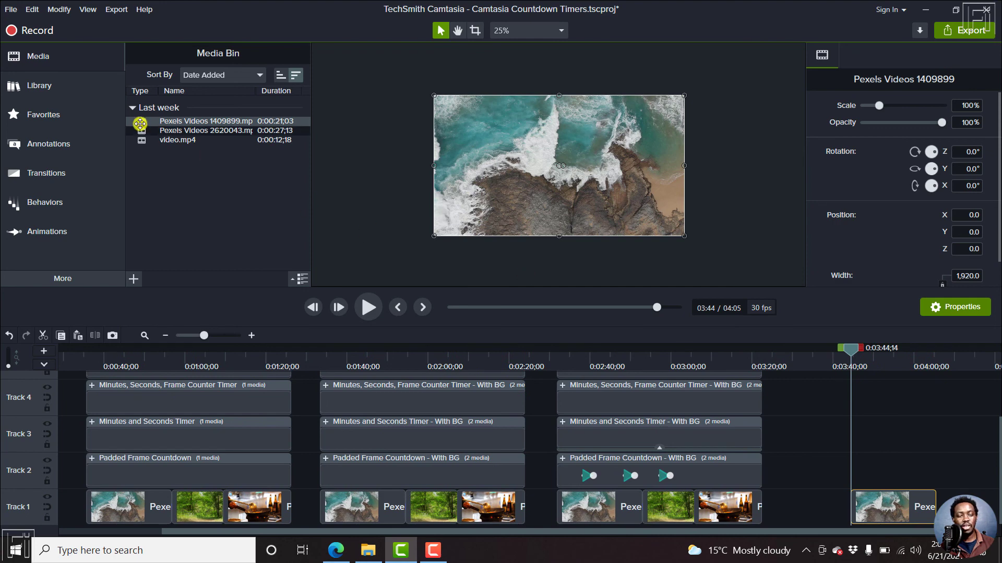
# Step: Layer the saved pink countdown timer from count-down-wheel above the ocean clip and preview it
pyautogui.click(40, 87)
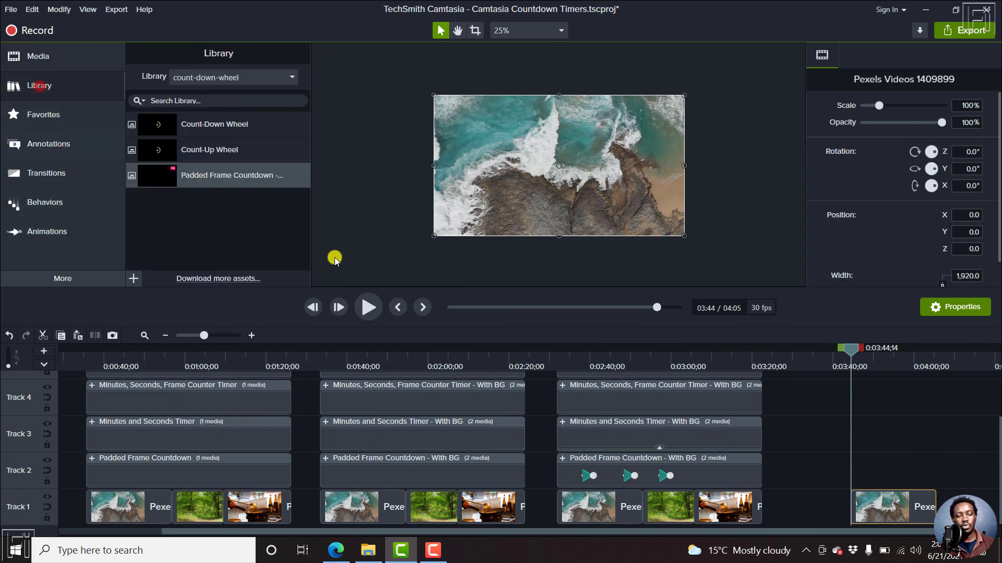
pyautogui.moveTo(411, 213); pyautogui.dragTo(852, 473)
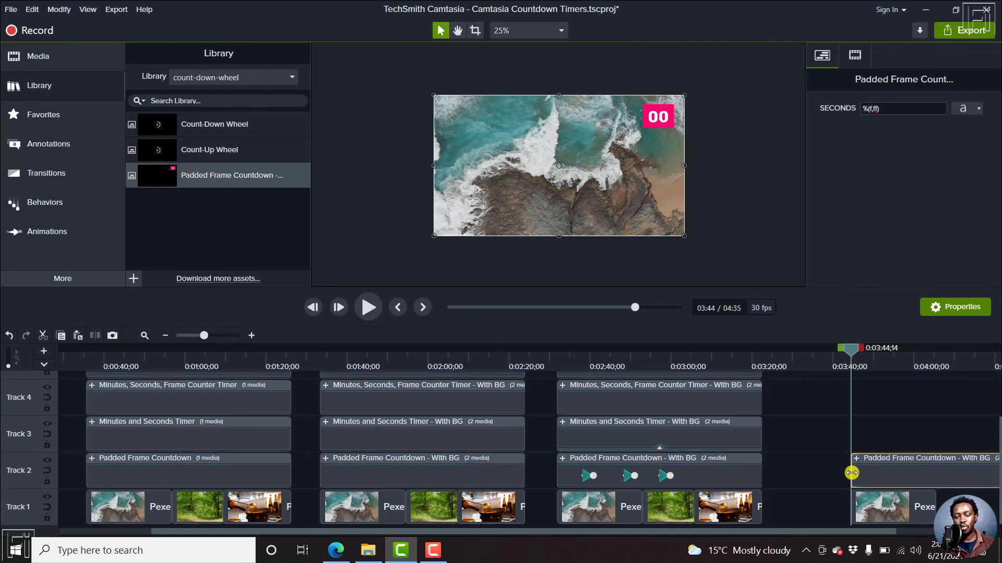
pyautogui.press('space')
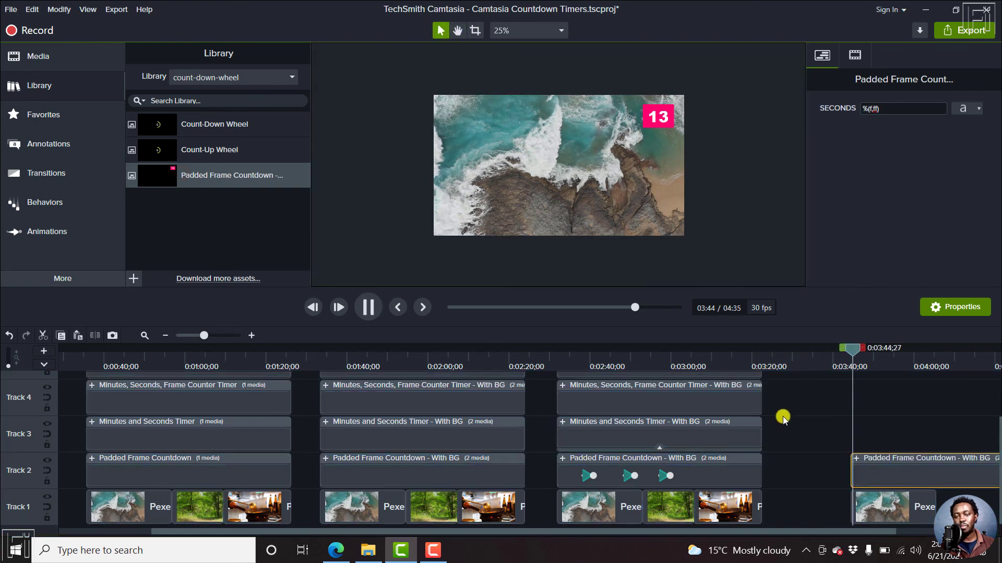
pyautogui.press('space')
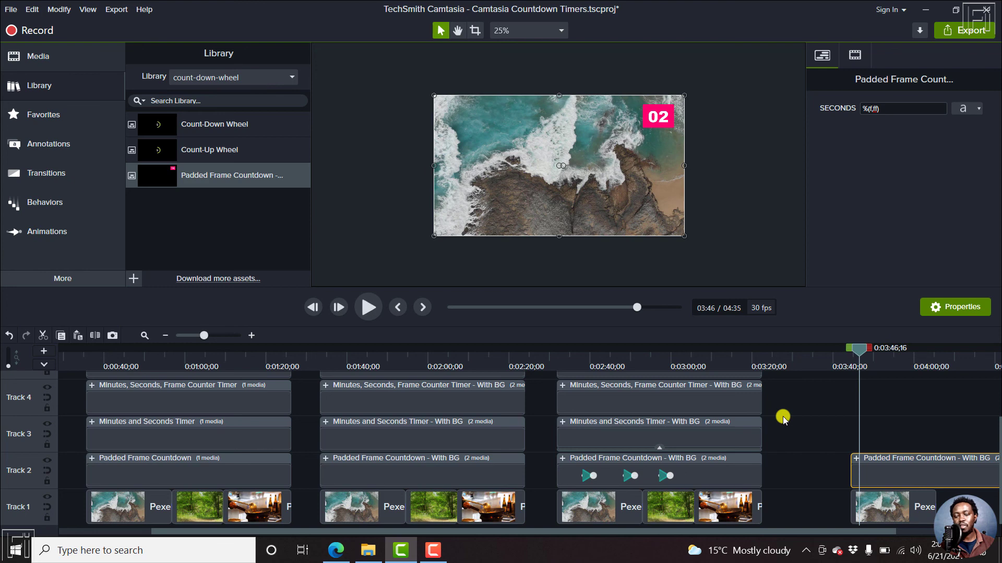
pyautogui.hscroll(3, 853, 521)
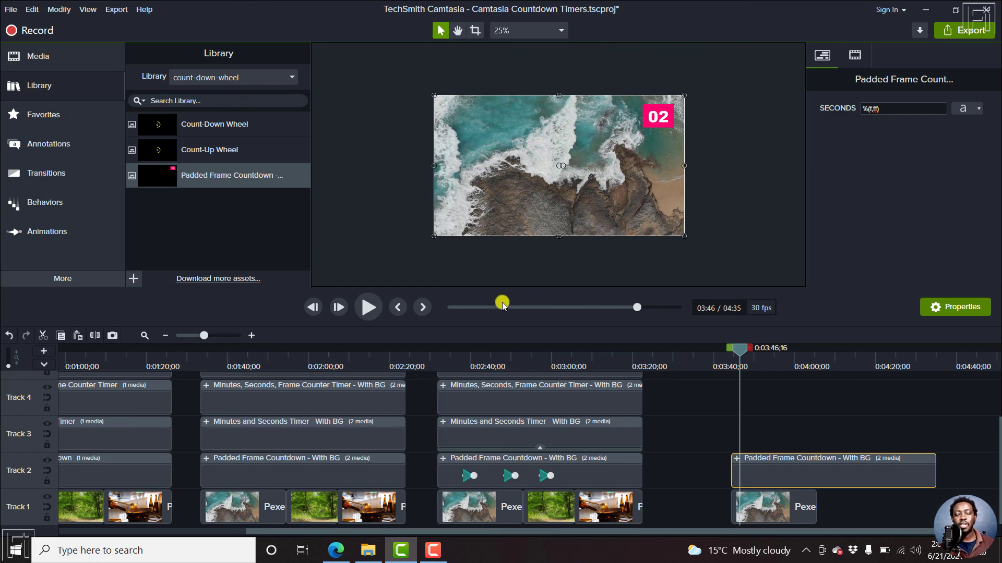
# Step: Move the playhead to 0:02:52;24 in the third timer group
pyautogui.click(520, 359)
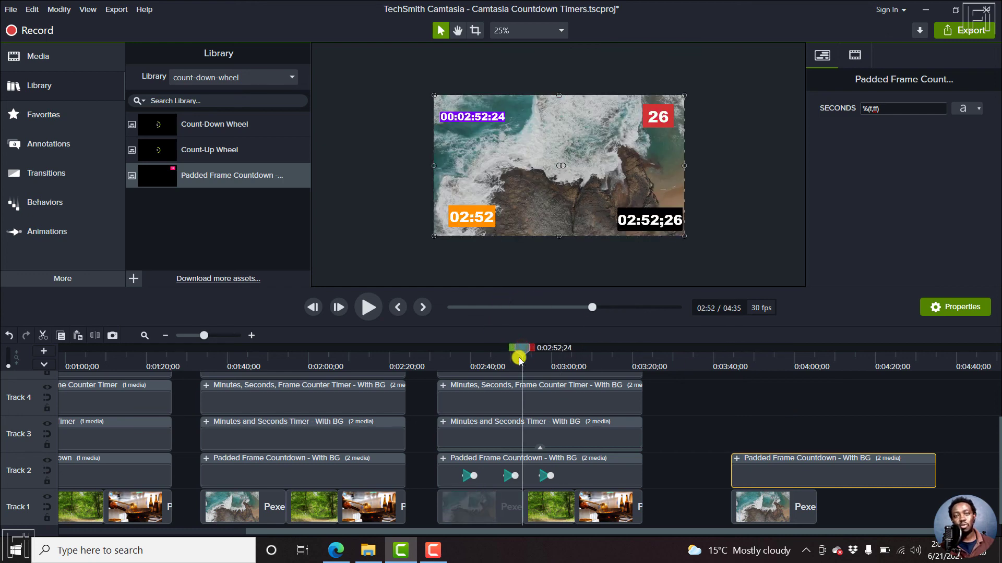